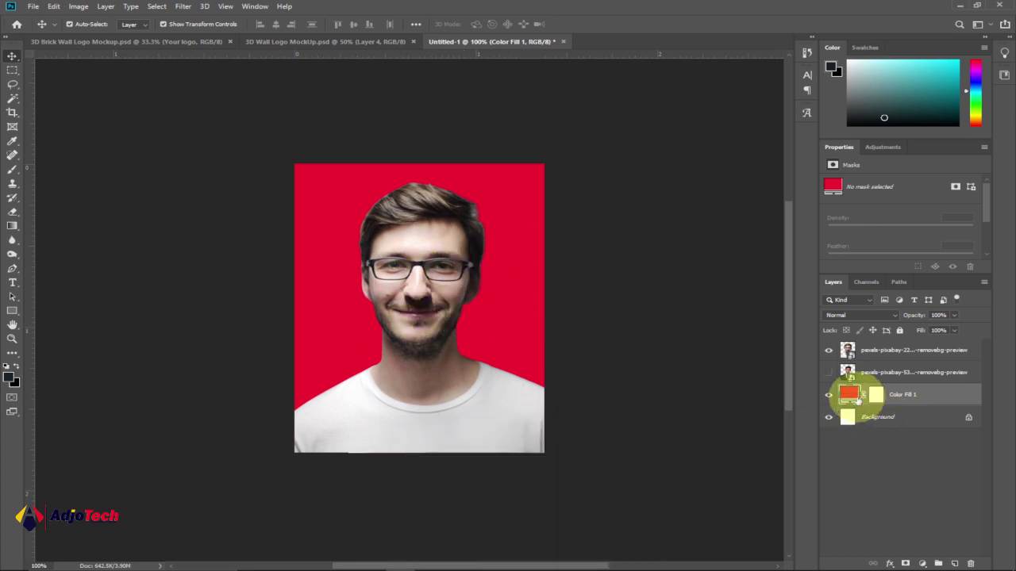
# - Recolour the background fill to dark blue and hide the glasses man's layer to reveal the suit man
pyautogui.doubleClick(849, 395)
pyautogui.click(762, 321)
pyautogui.moveTo(793, 284); pyautogui.dragTo(788, 263)
pyautogui.click(901, 206)
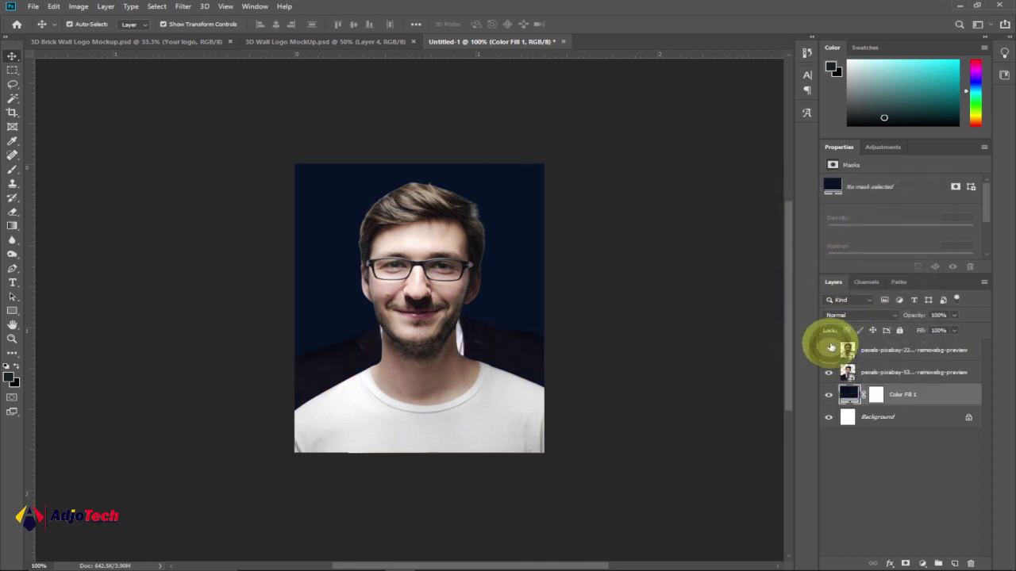
pyautogui.click(829, 350)
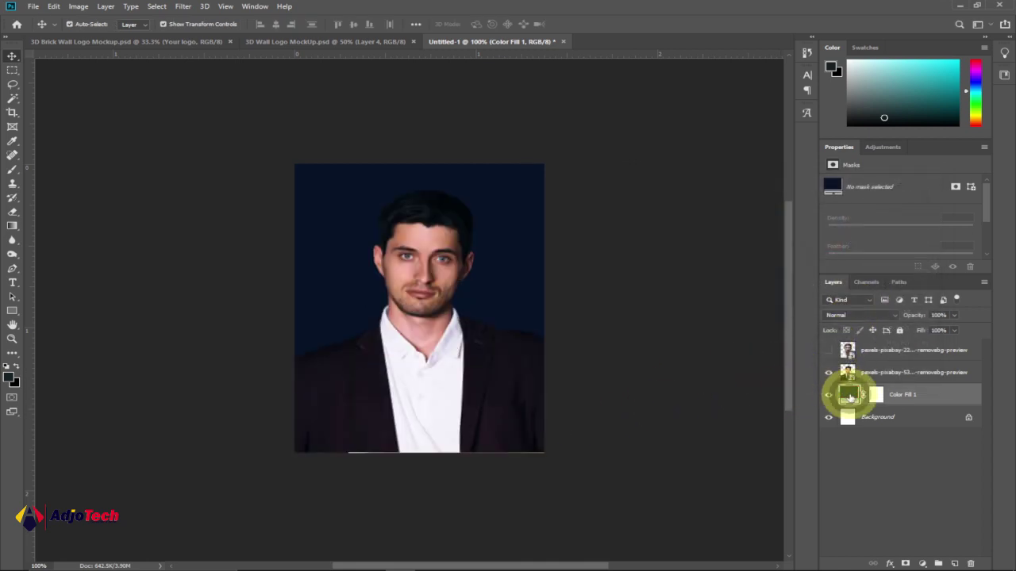
# - Change the background fill colour to deep magenta #93043d
pyautogui.doubleClick(850, 397)
pyautogui.moveTo(758, 266)
pyautogui.mouseDown()
pyautogui.moveTo(798, 216)
pyautogui.moveTo(766, 256)
pyautogui.moveTo(777, 263)
pyautogui.mouseUp()
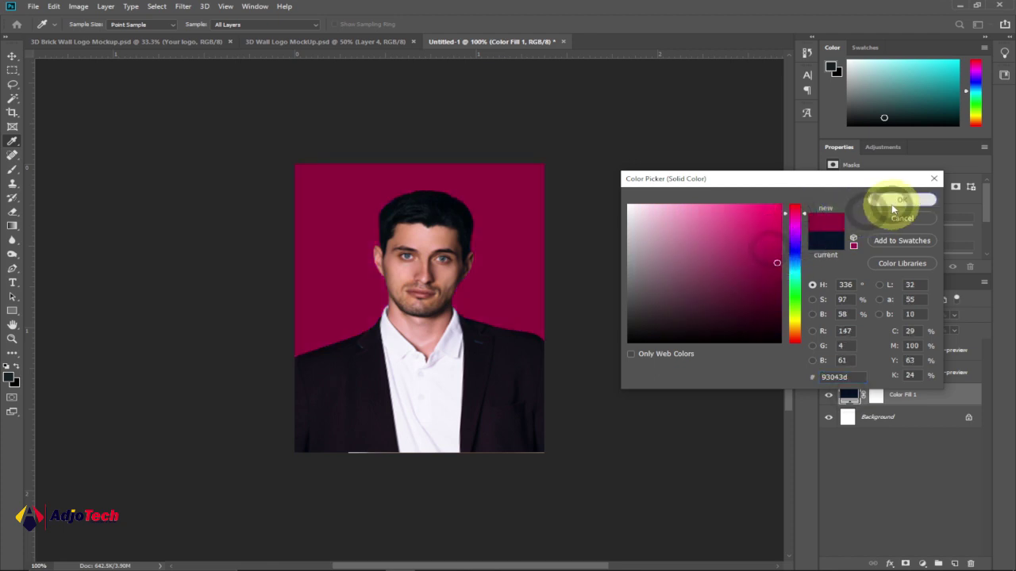
pyautogui.click(892, 205)
pyautogui.press('v')
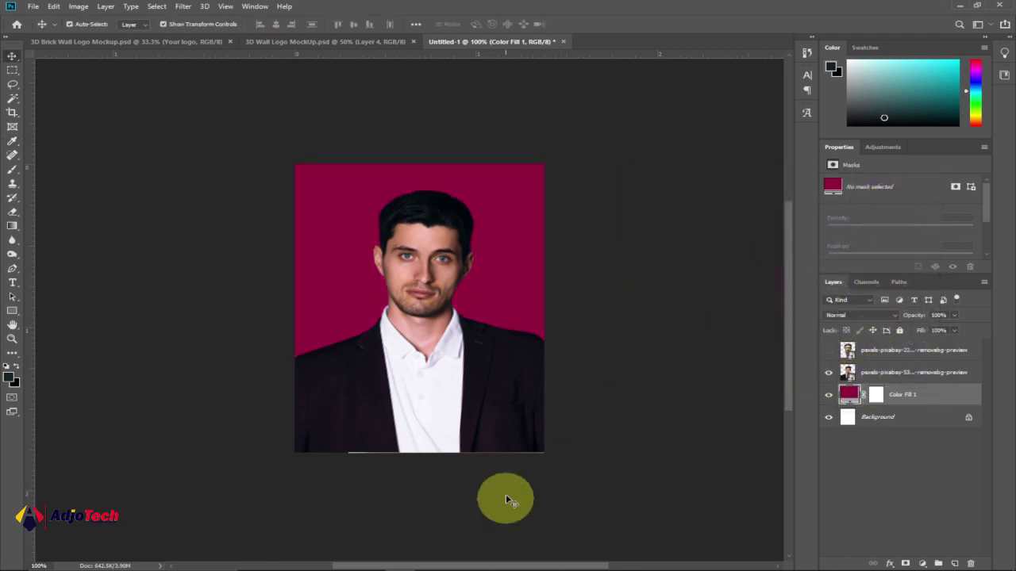
pyautogui.moveTo(627, 559)
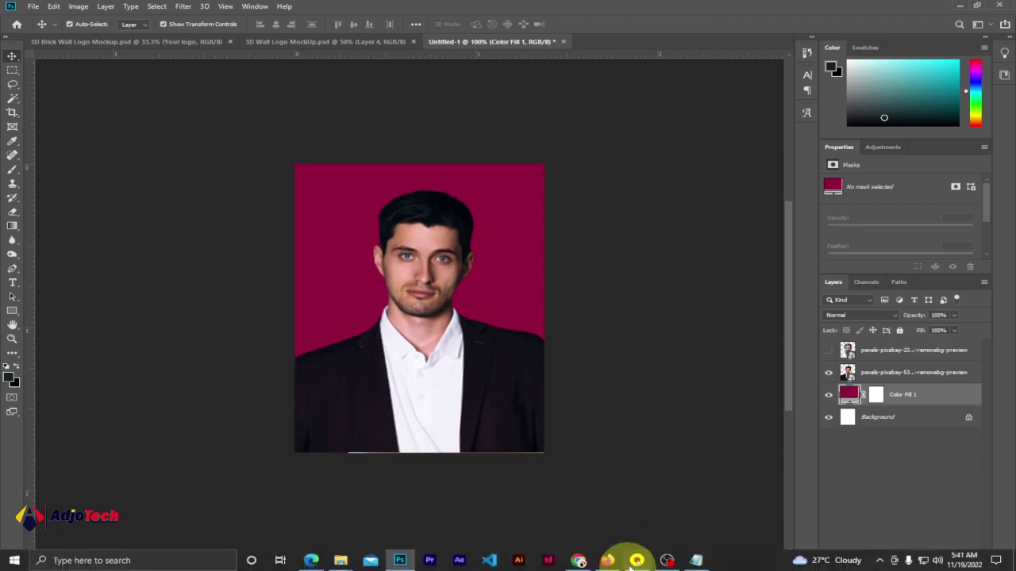
pyautogui.click(582, 561)
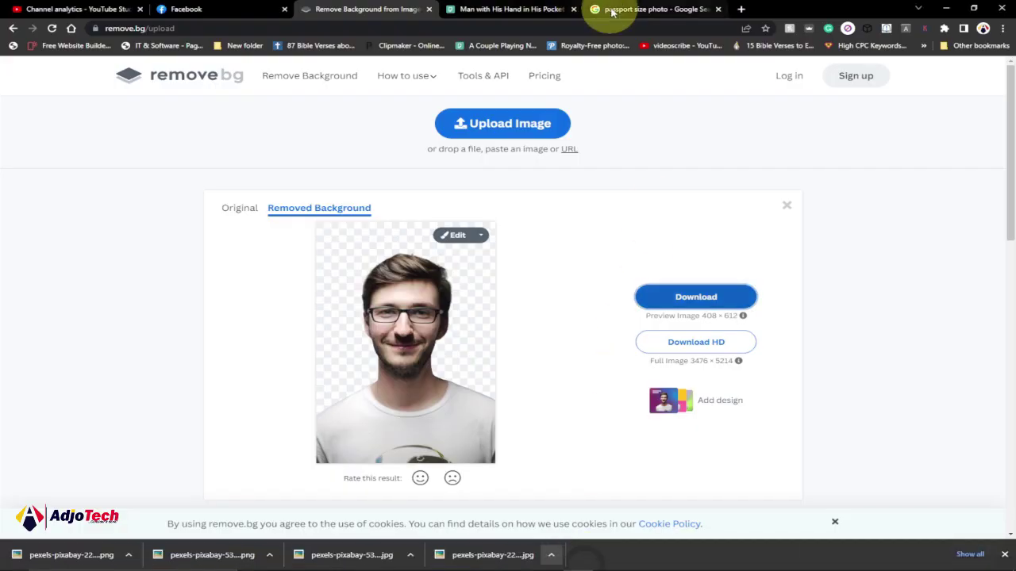
pyautogui.click(612, 10)
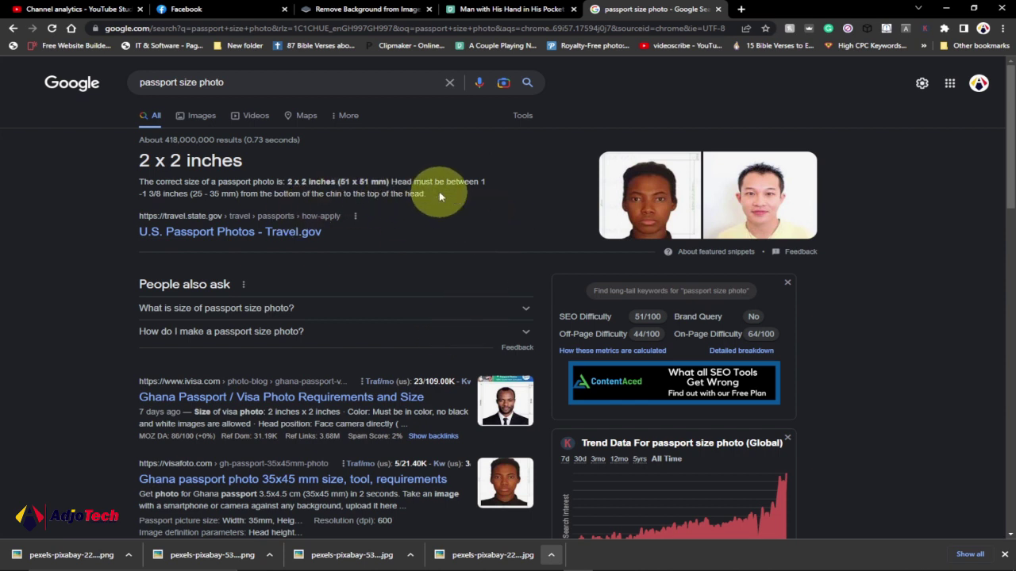
pyautogui.scroll(-1, 439, 226)
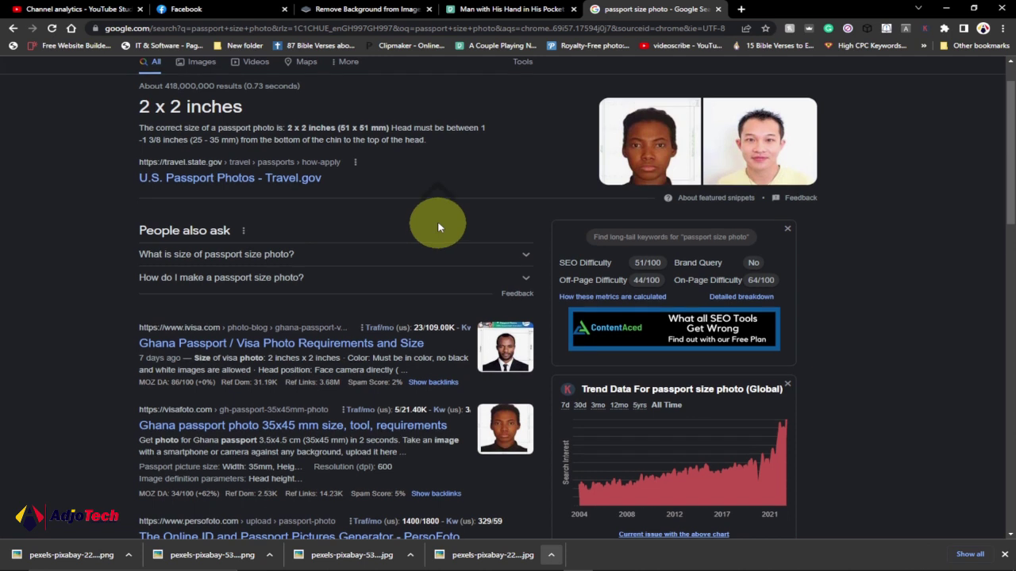
pyautogui.scroll(1, 437, 226)
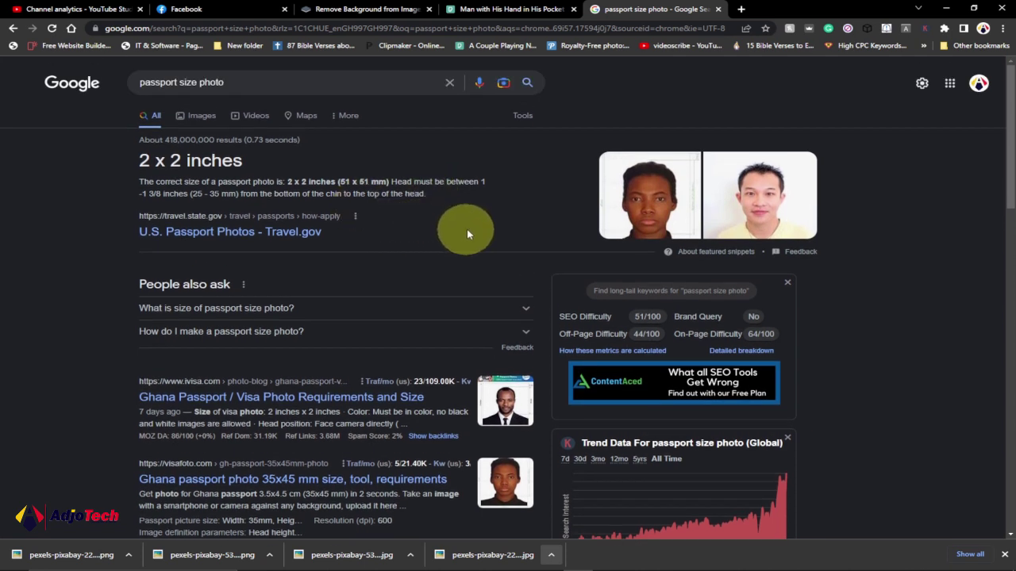
pyautogui.scroll(-3, 474, 226)
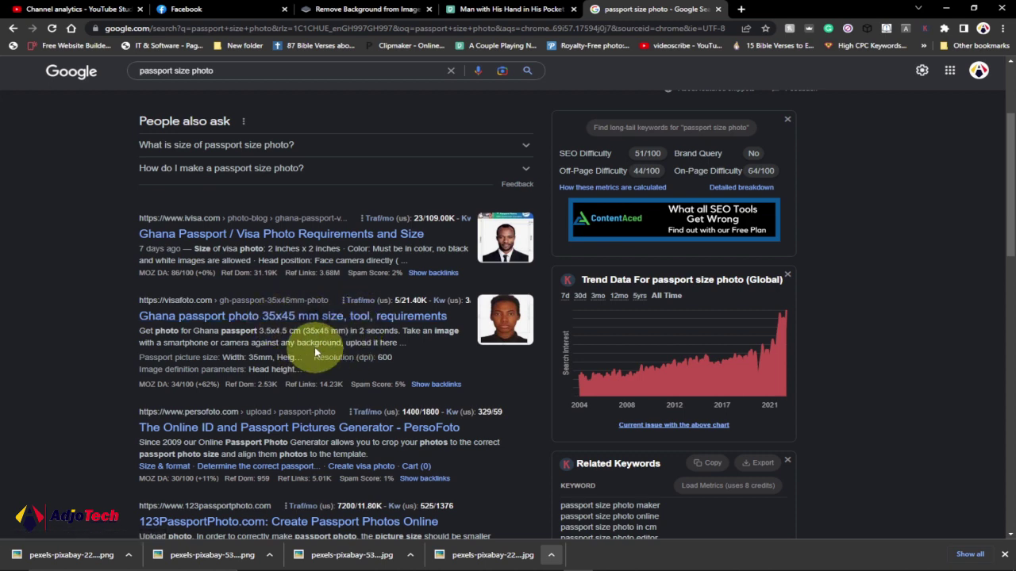
pyautogui.scroll(1, 309, 345)
pyautogui.scroll(2, 304, 344)
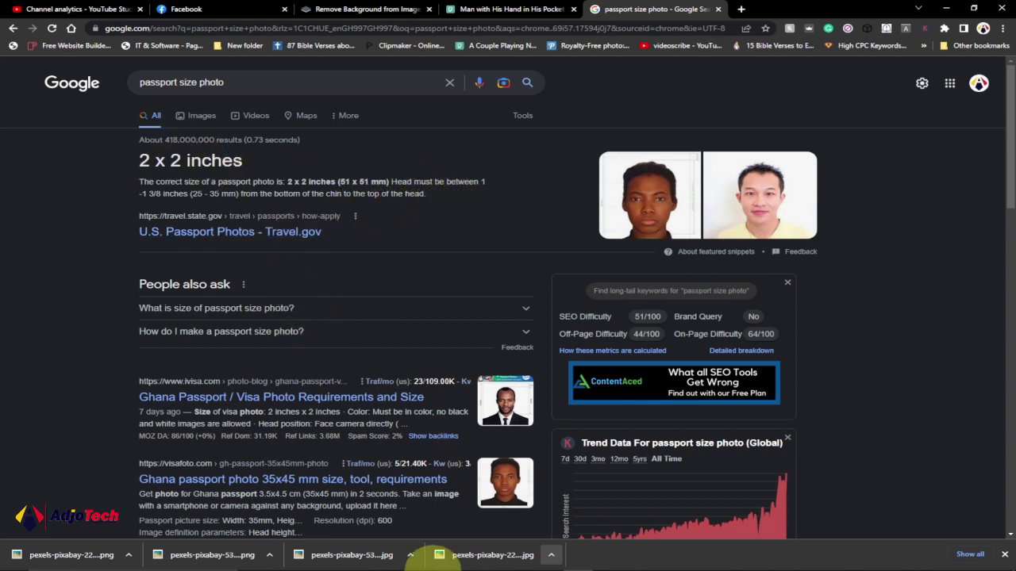
pyautogui.moveTo(369, 565)
pyautogui.click(400, 561)
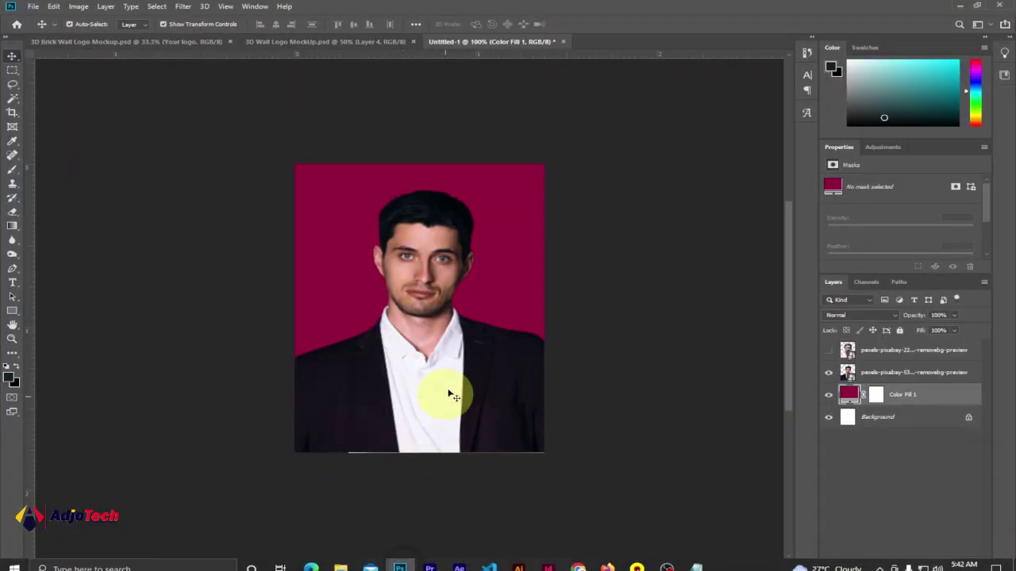
# - Create a new 35 × 45 mm document at 300 pixels/inch via File > New
pyautogui.click(34, 7)
pyautogui.click(42, 18)
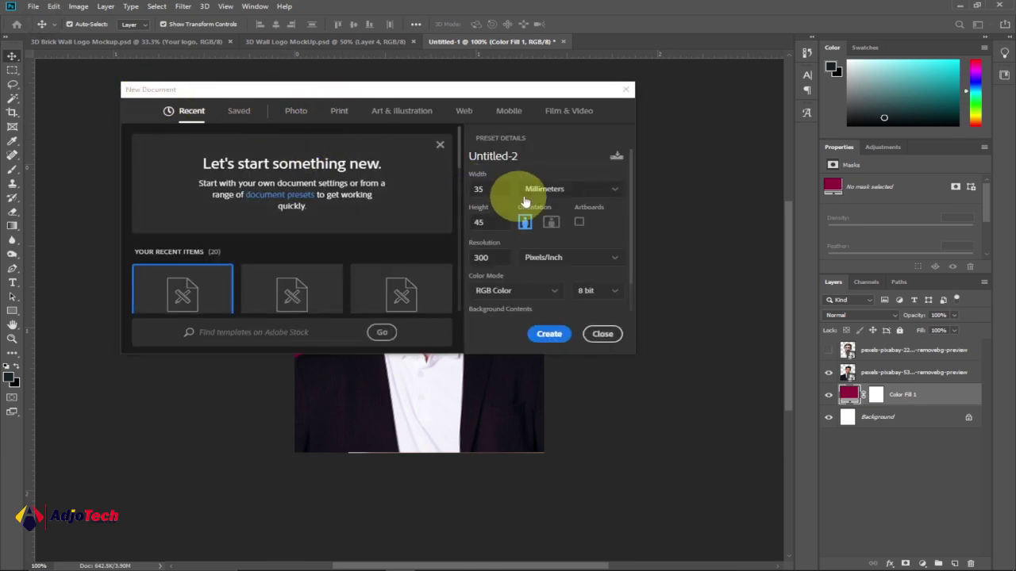
pyautogui.doubleClick(472, 188)
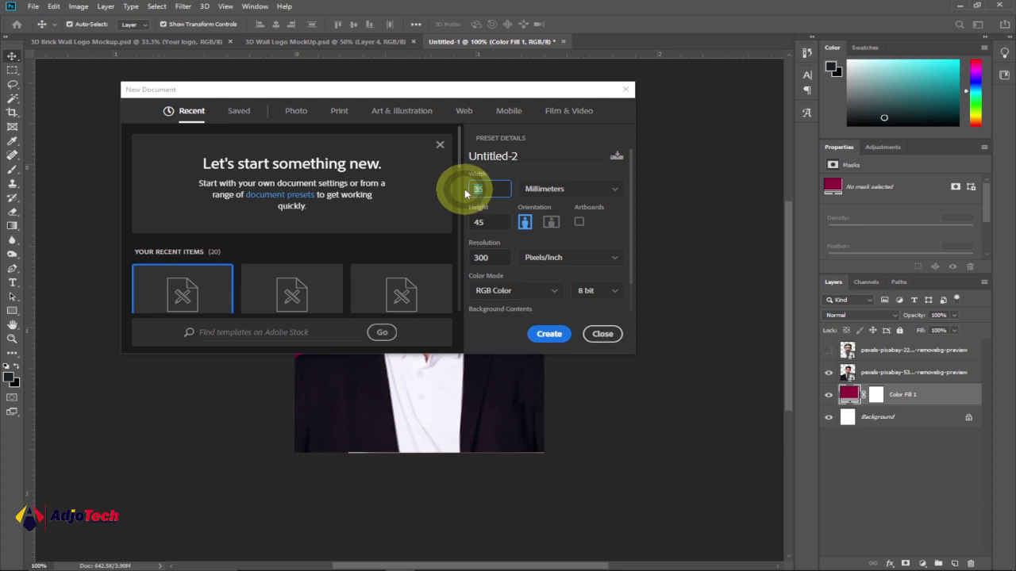
pyautogui.doubleClick(479, 222)
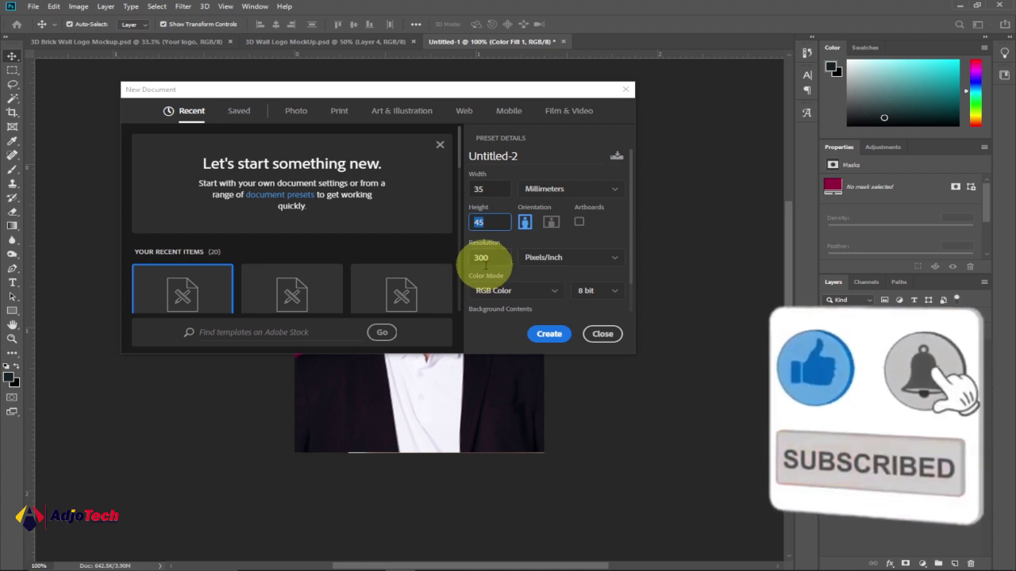
pyautogui.click(548, 334)
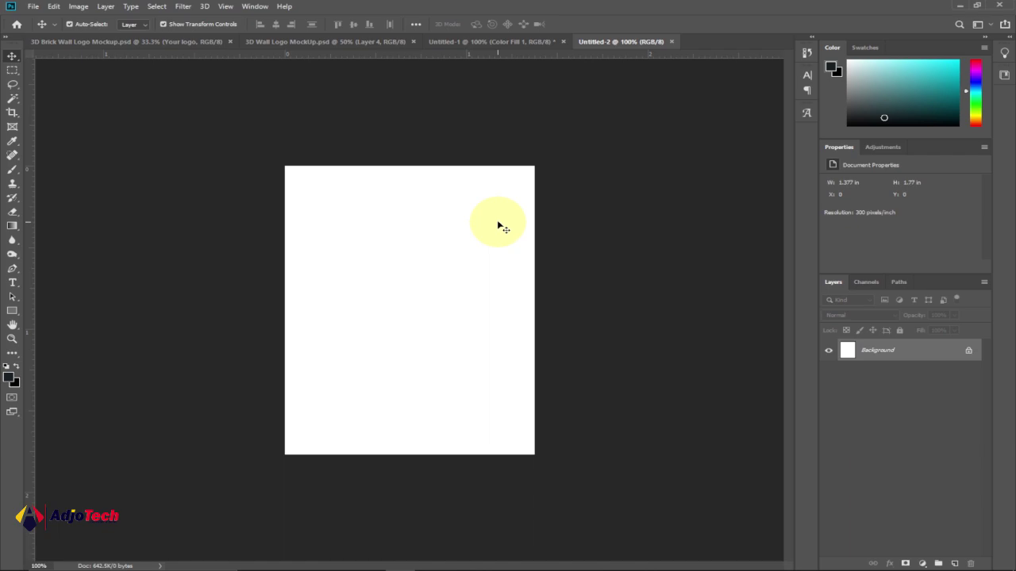
# - In Chrome, check the Pexels suit-man photo, then view the remove.bg result for the glasses man
pyautogui.click(580, 560)
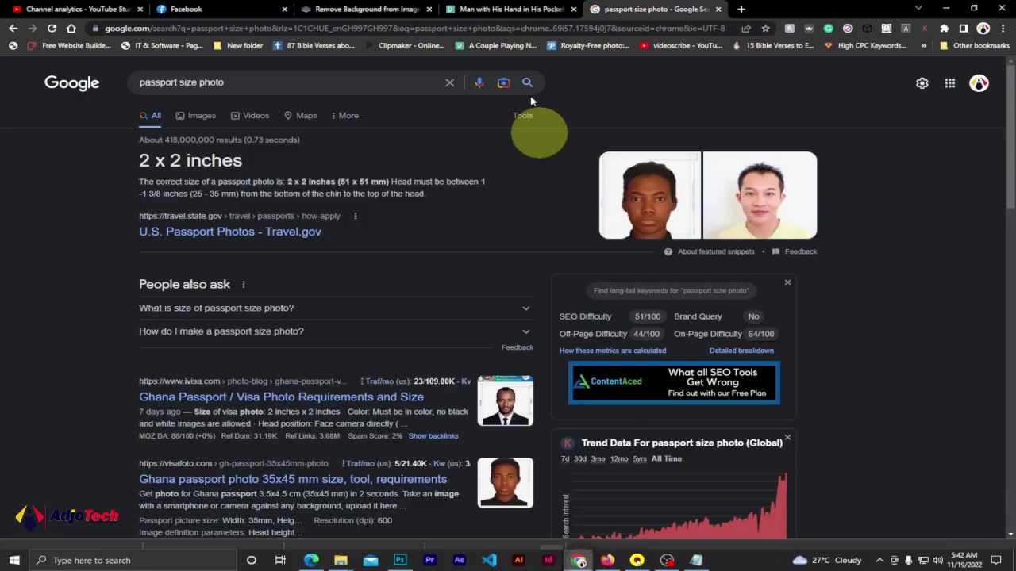
pyautogui.click(474, 9)
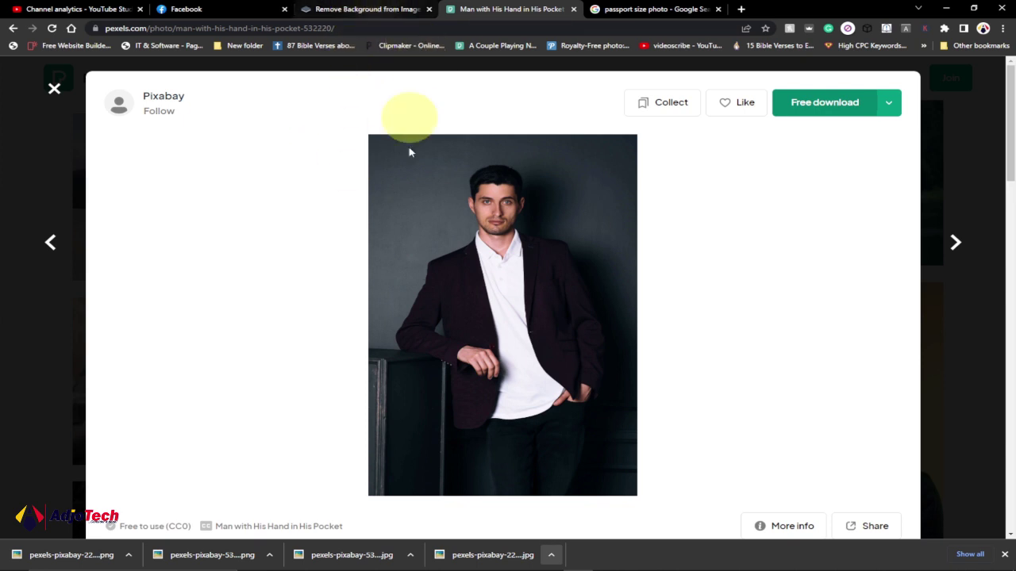
pyautogui.click(373, 10)
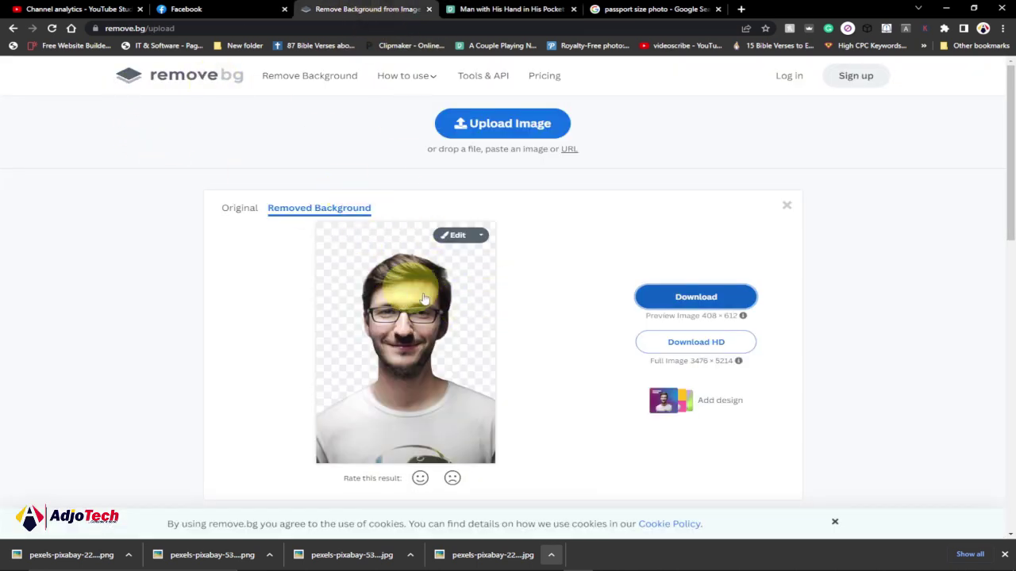
pyautogui.scroll(-1, 379, 304)
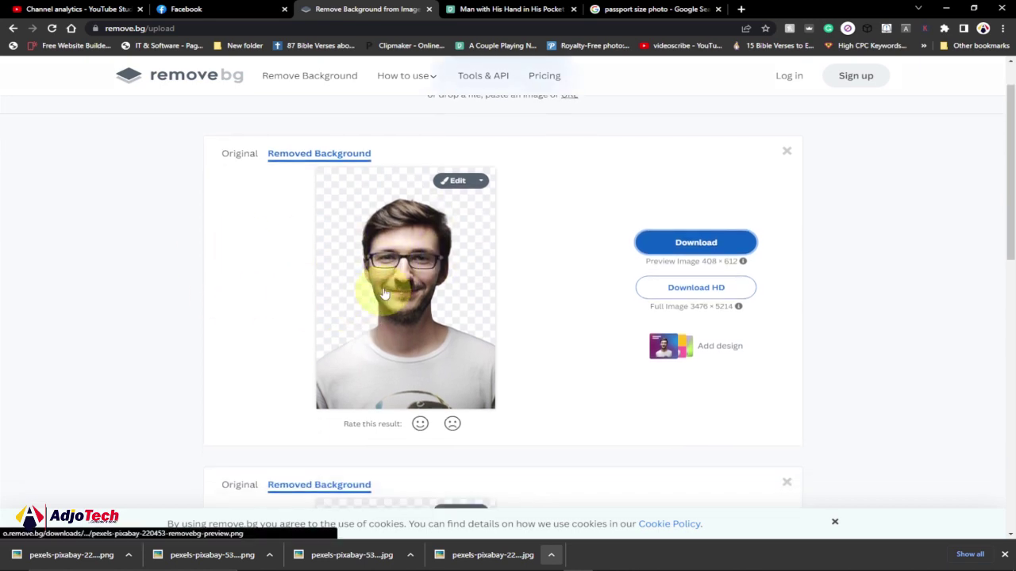
pyautogui.scroll(-5, 432, 278)
pyautogui.scroll(3, 560, 292)
pyautogui.scroll(4, 560, 292)
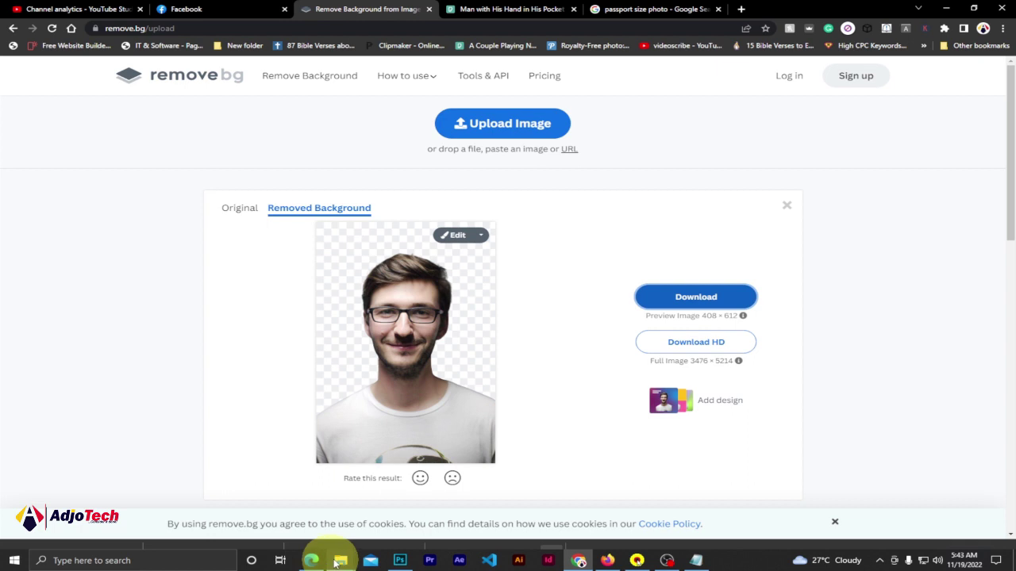
# - Open the pexels-pixabay-220453 photo from the Downloads folder in the viewer
pyautogui.moveTo(341, 560)
pyautogui.click(431, 519)
pyautogui.click(722, 313)
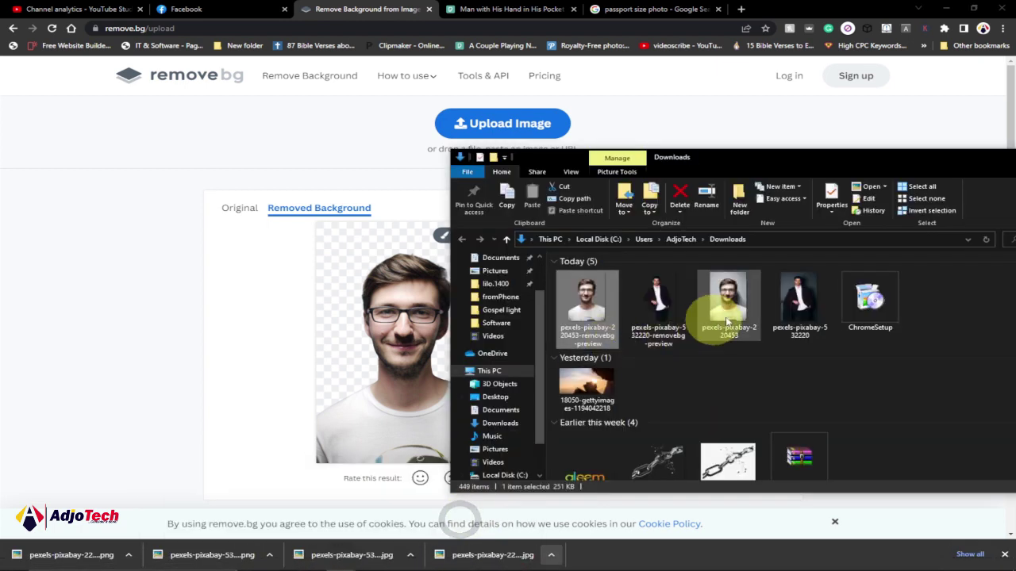
pyautogui.click(729, 308)
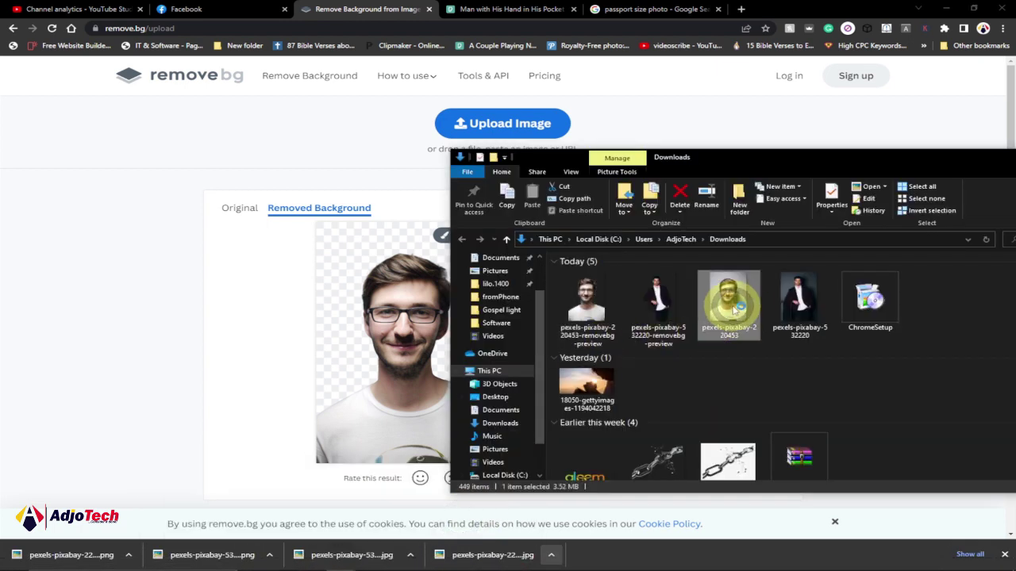
pyautogui.doubleClick(734, 304)
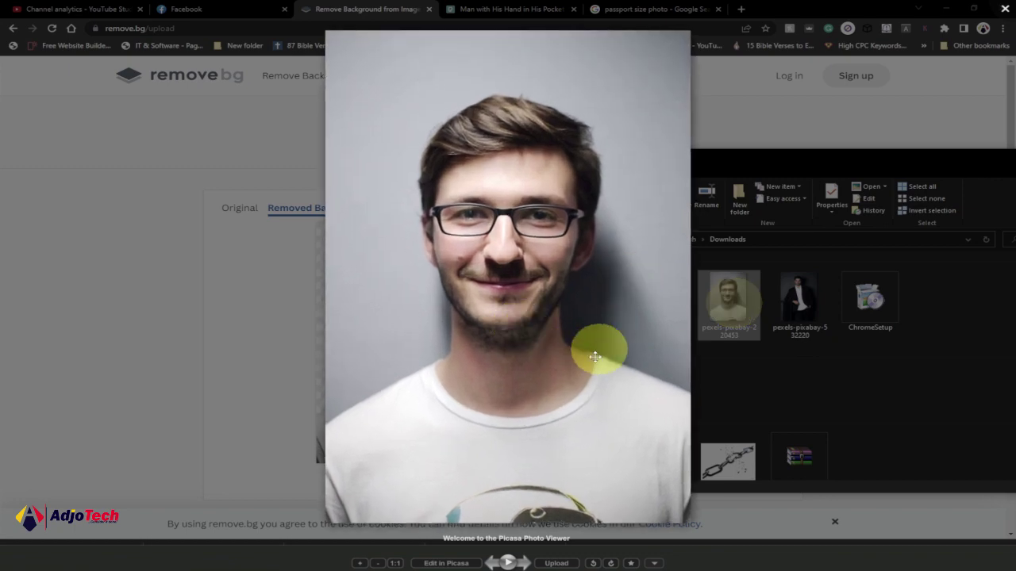
# - Flip between the suit-man and glasses-man cutout previews, then close the viewer
pyautogui.click(498, 564)
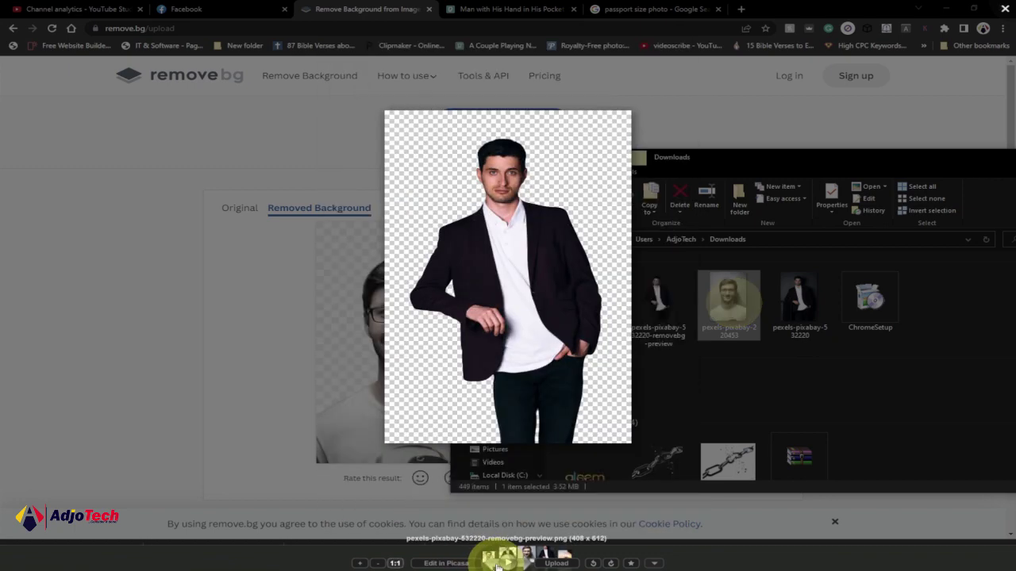
pyautogui.click(498, 564)
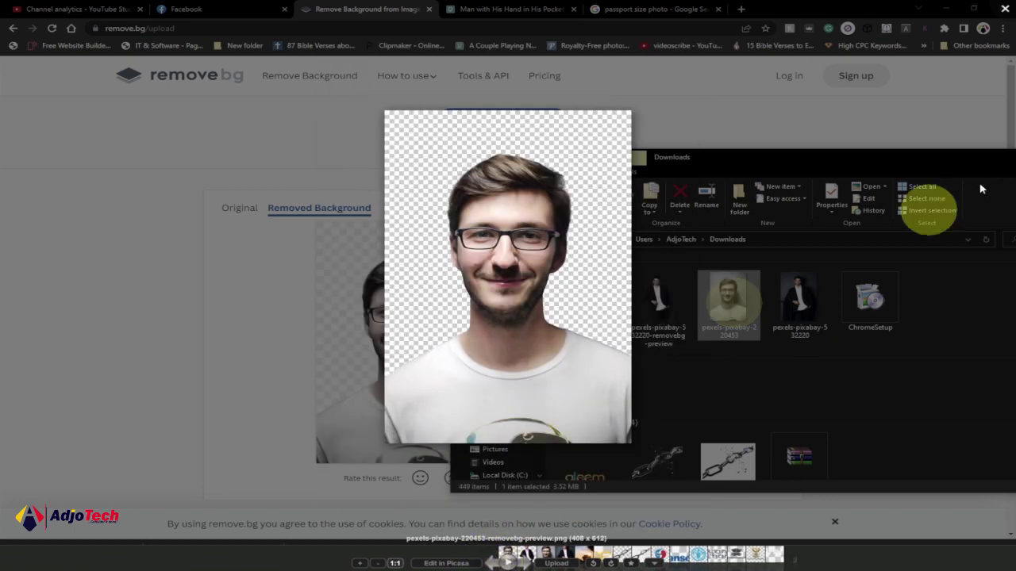
pyautogui.click(1006, 10)
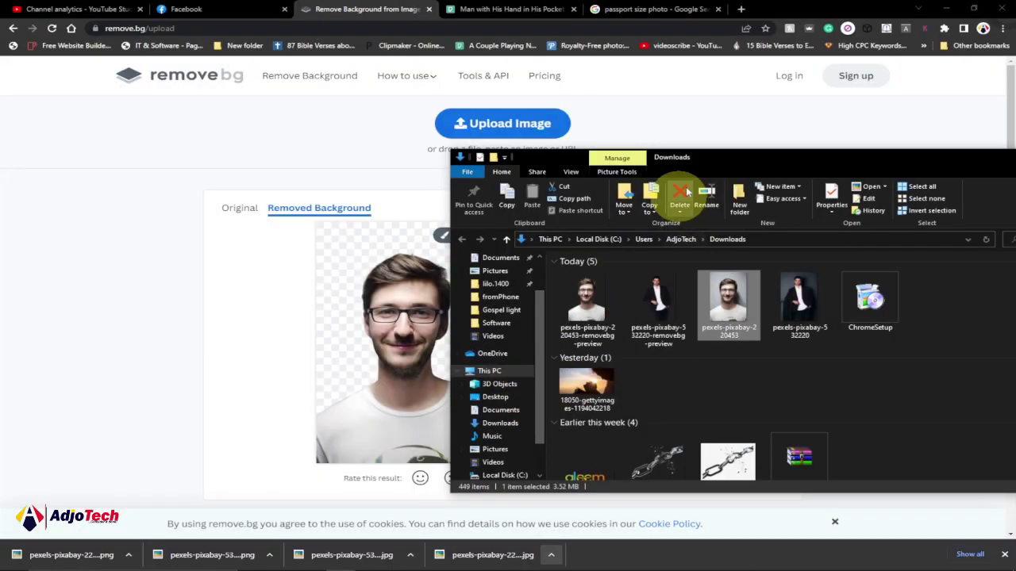
pyautogui.moveTo(751, 162); pyautogui.dragTo(712, 140)
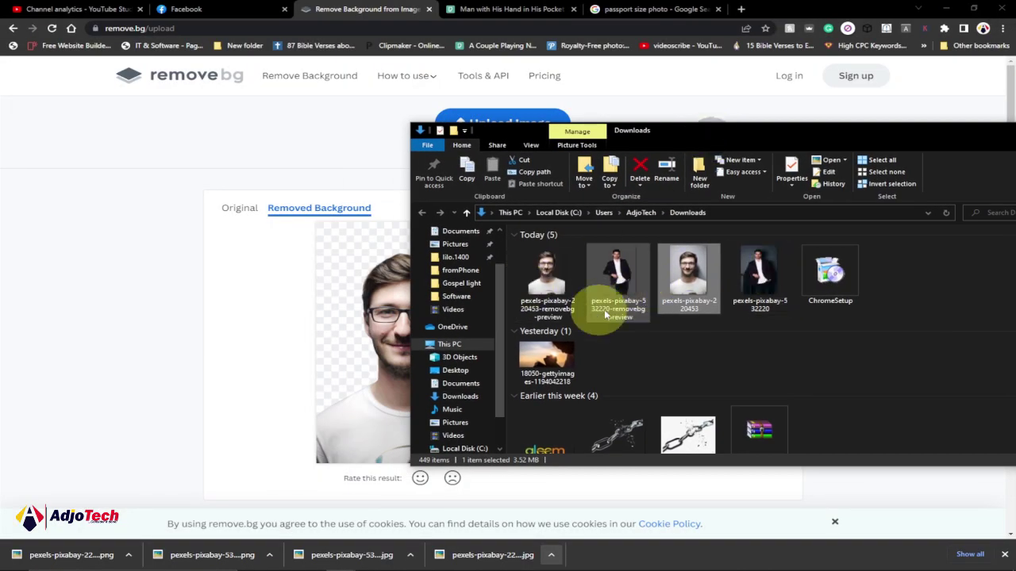
# - Drag the suit-man removebg cutout into Untitled-2 and enlarge it to fill the frame
pyautogui.moveTo(619, 276); pyautogui.dragTo(442, 305)
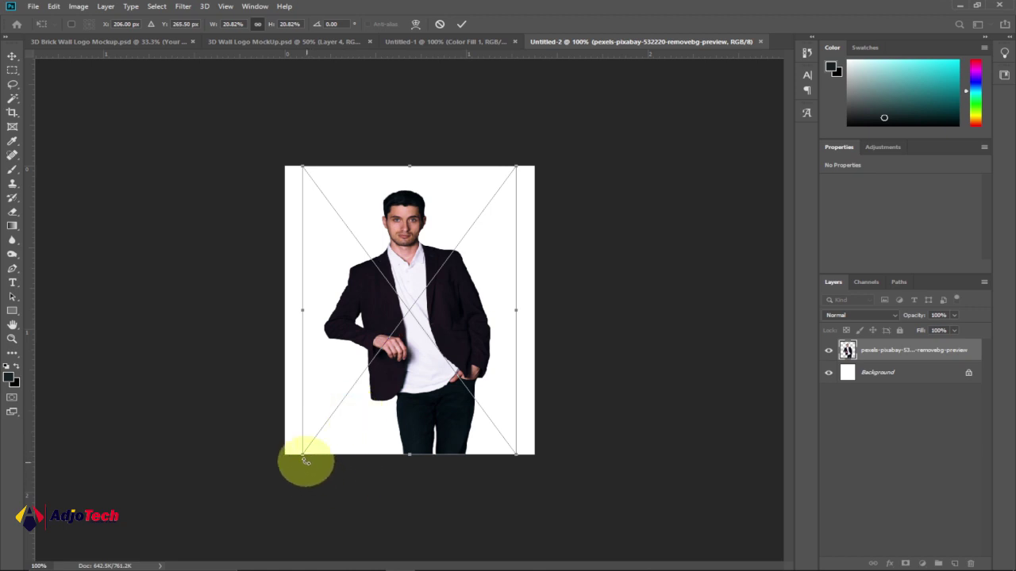
pyautogui.moveTo(302, 456); pyautogui.dragTo(198, 545)
pyautogui.moveTo(517, 169); pyautogui.dragTo(641, 103)
pyautogui.moveTo(497, 199); pyautogui.dragTo(511, 306)
pyautogui.moveTo(576, 194); pyautogui.dragTo(680, 118)
pyautogui.moveTo(442, 267); pyautogui.dragTo(434, 295)
pyautogui.moveTo(191, 133); pyautogui.dragTo(131, 91)
pyautogui.moveTo(404, 208); pyautogui.dragTo(429, 275)
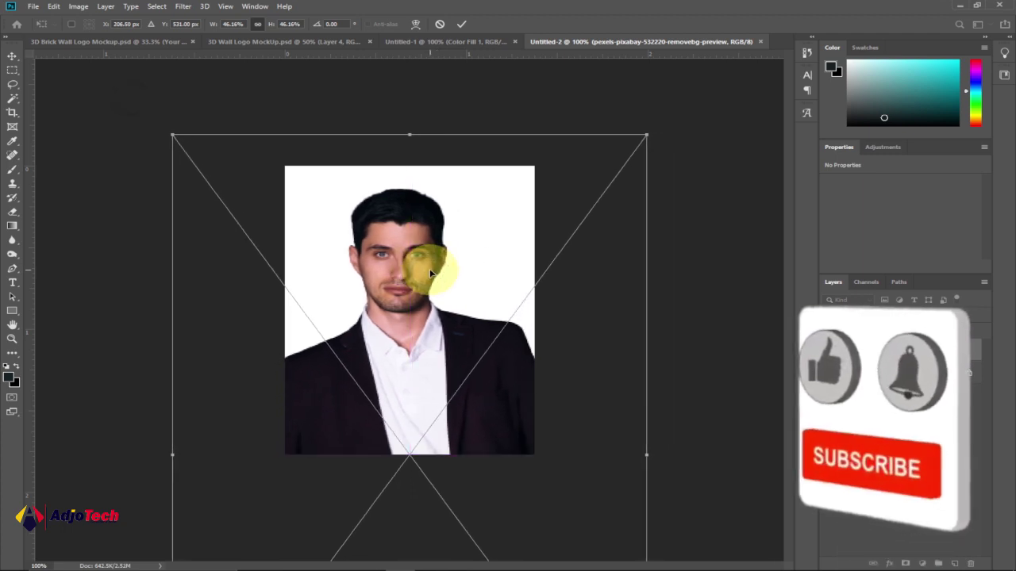
# - Nudge and slightly rotate the cutout to straighten it, commit, and select the Background layer
pyautogui.moveTo(409, 273); pyautogui.dragTo(415, 280)
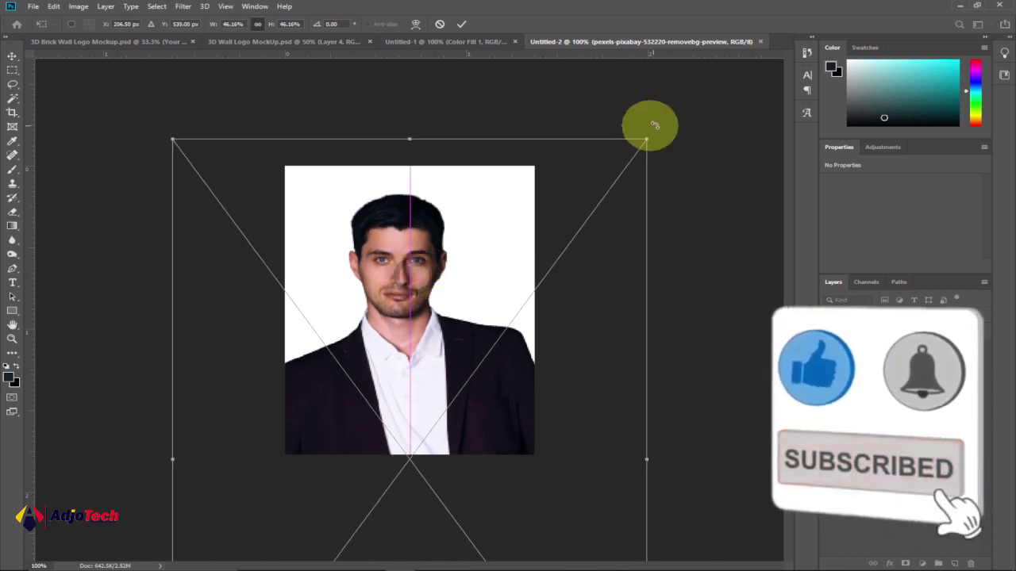
pyautogui.moveTo(669, 124); pyautogui.dragTo(675, 143)
pyautogui.click(461, 23)
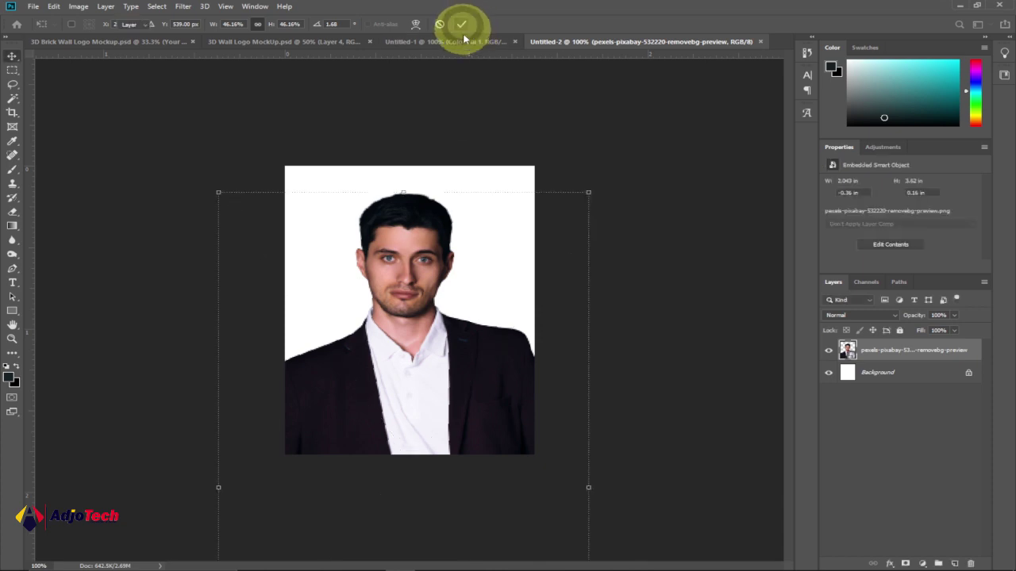
pyautogui.click(681, 238)
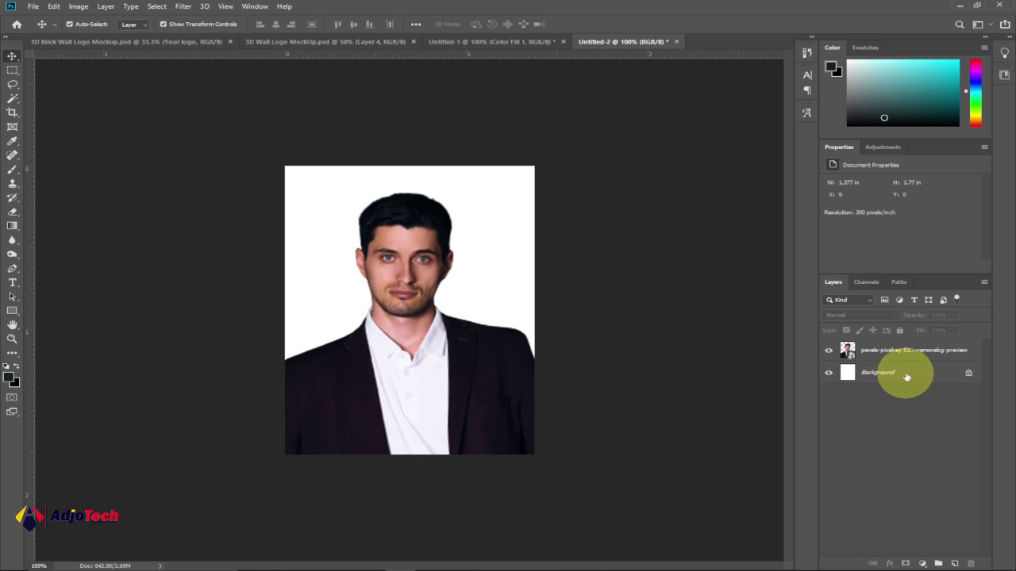
pyautogui.click(905, 372)
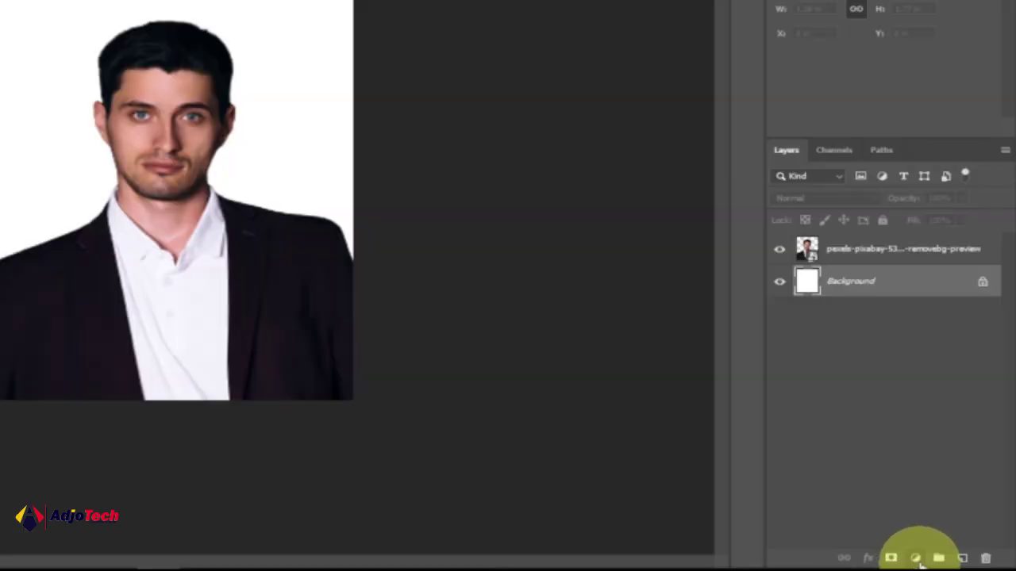
# - Add a Solid Color fill layer and start choosing a bright red shade
pyautogui.click(916, 559)
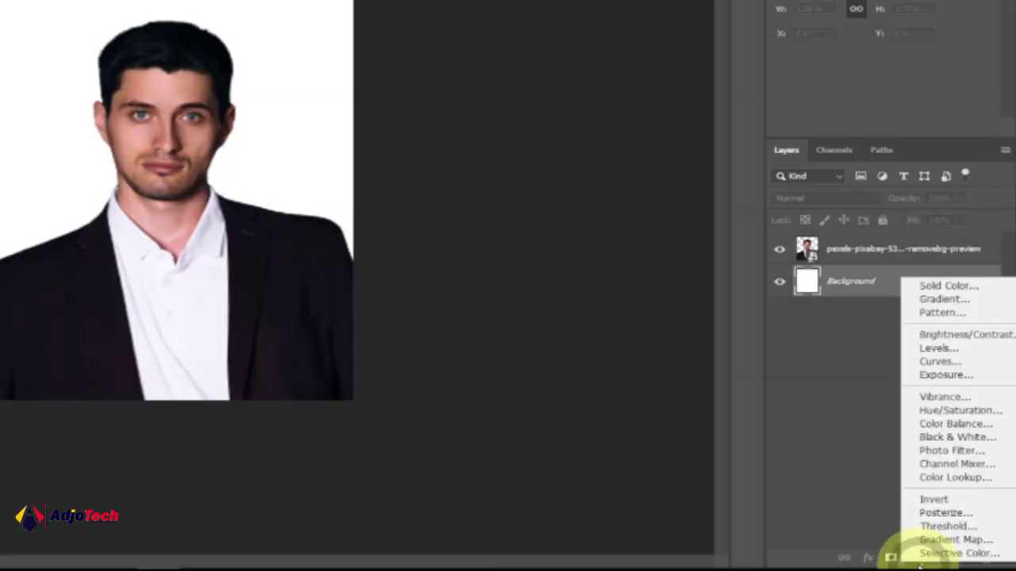
pyautogui.click(956, 289)
pyautogui.moveTo(657, 192); pyautogui.dragTo(667, 193)
pyautogui.moveTo(730, 59); pyautogui.dragTo(730, 45)
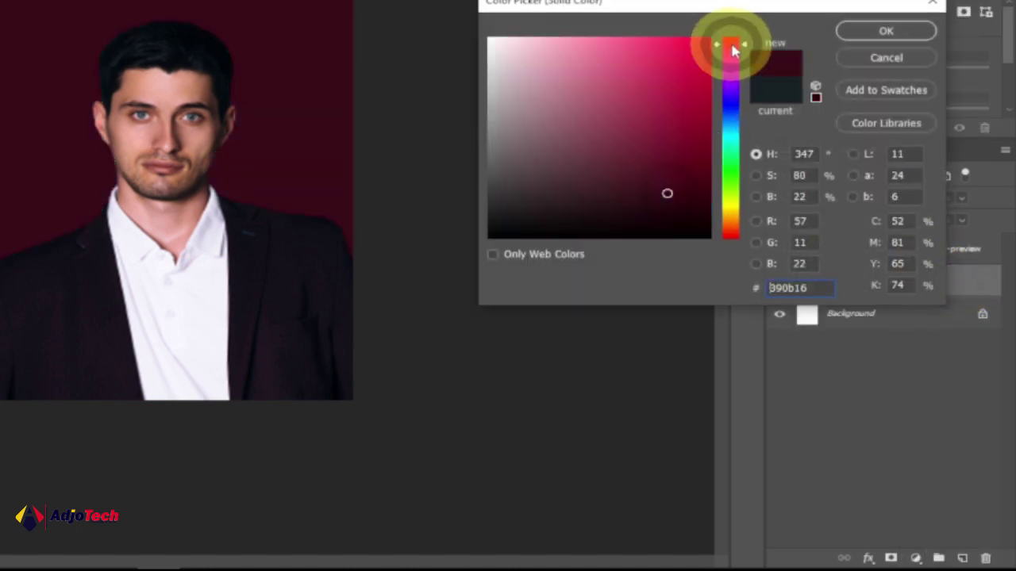
pyautogui.moveTo(707, 112)
pyautogui.mouseDown()
pyautogui.moveTo(691, 170)
pyautogui.moveTo(702, 202)
pyautogui.mouseUp()
pyautogui.click(708, 63)
pyautogui.click(691, 159)
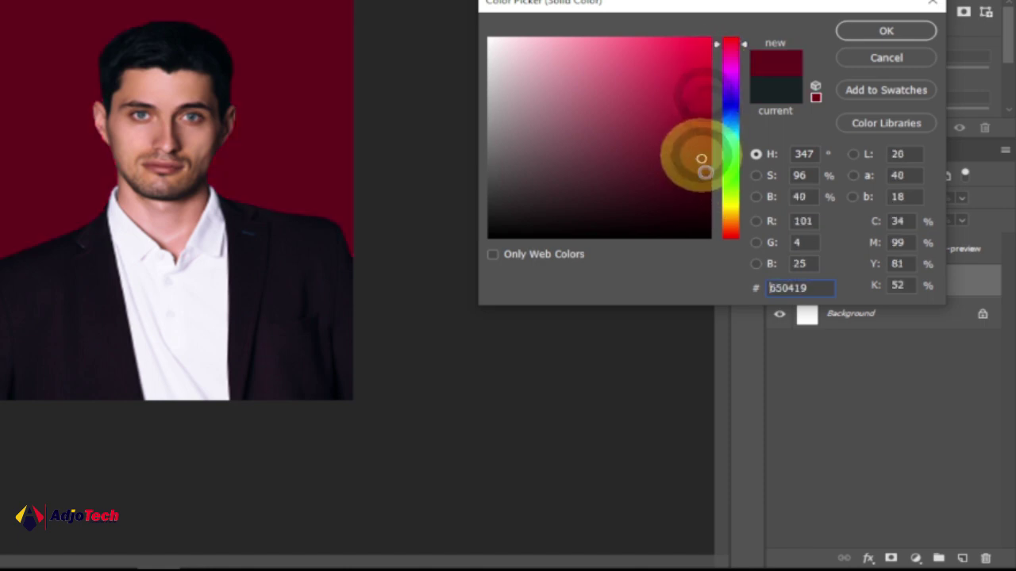
pyautogui.click(698, 95)
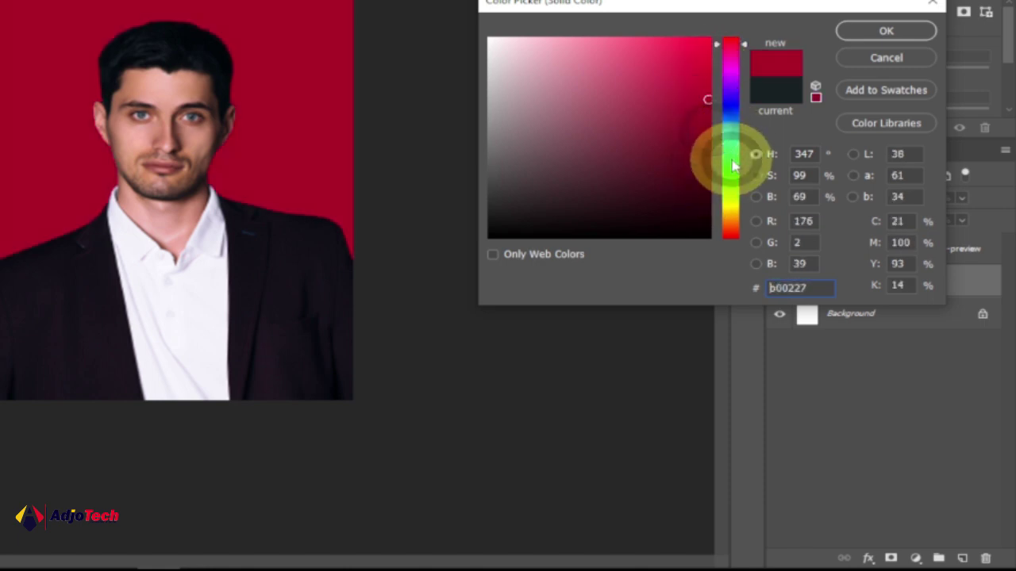
# - Settle on deep red cf0f21 for the fill layer and confirm it
pyautogui.click(729, 158)
pyautogui.click(708, 159)
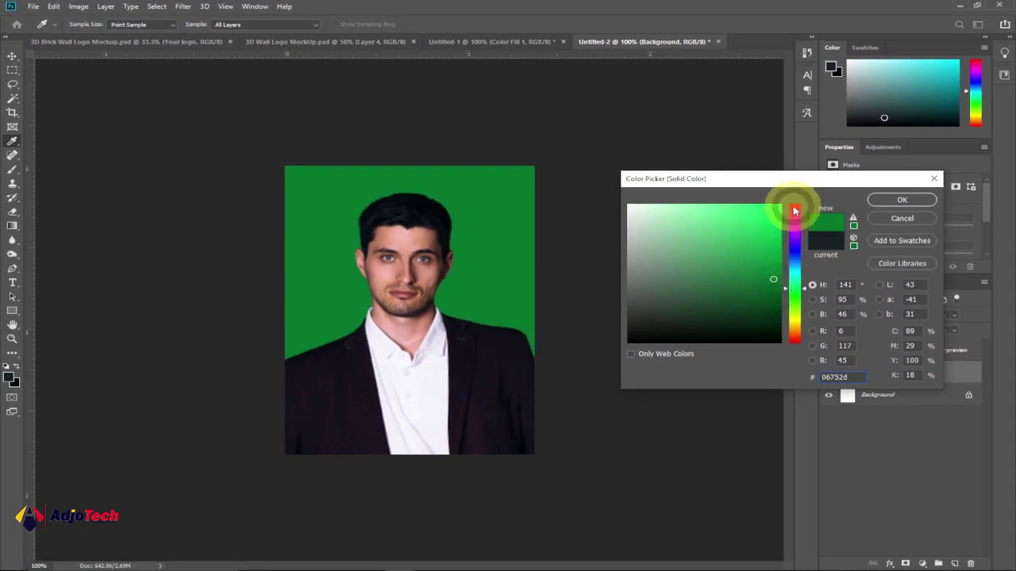
pyautogui.click(794, 210)
pyautogui.click(780, 205)
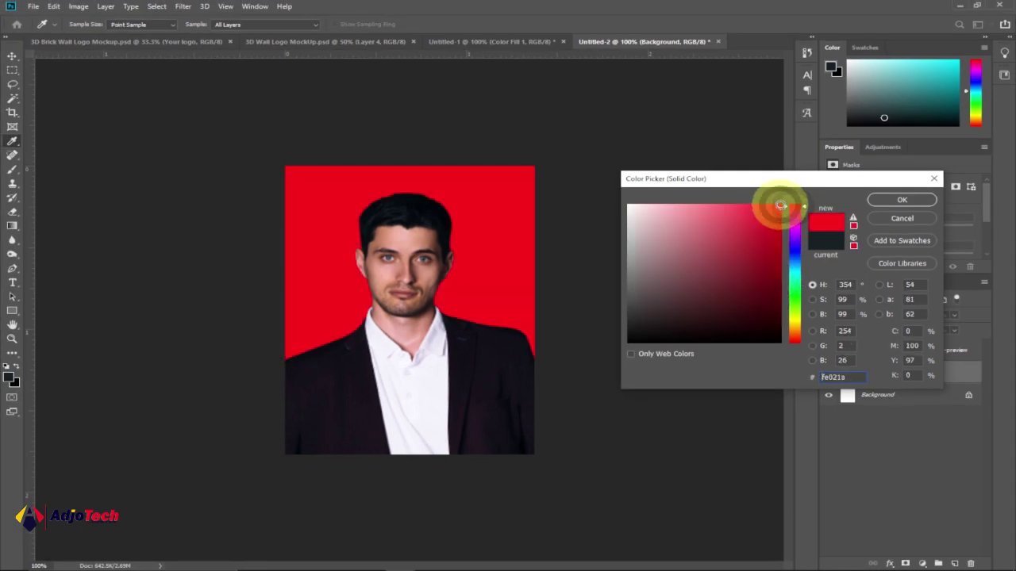
pyautogui.click(629, 205)
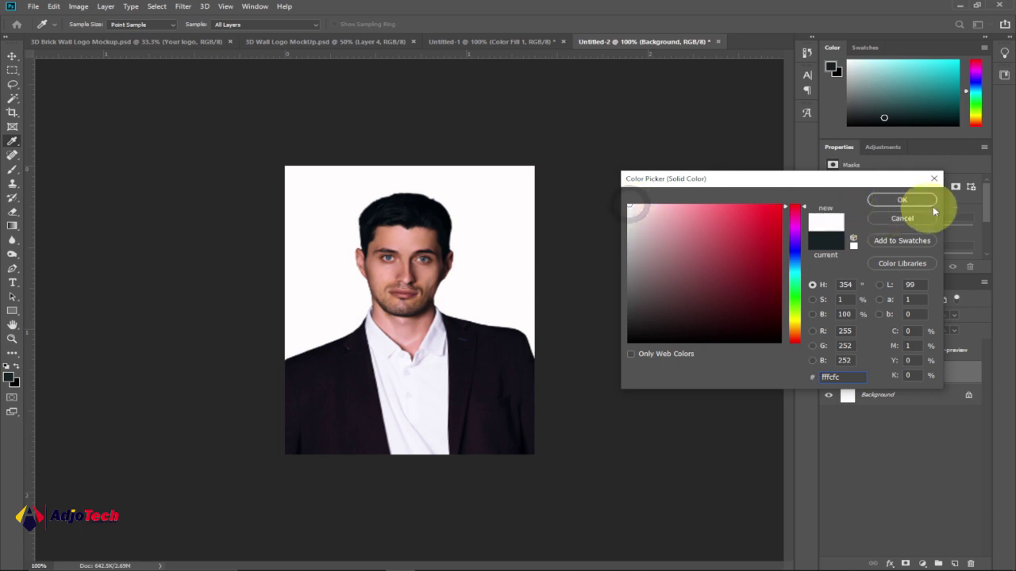
pyautogui.click(769, 230)
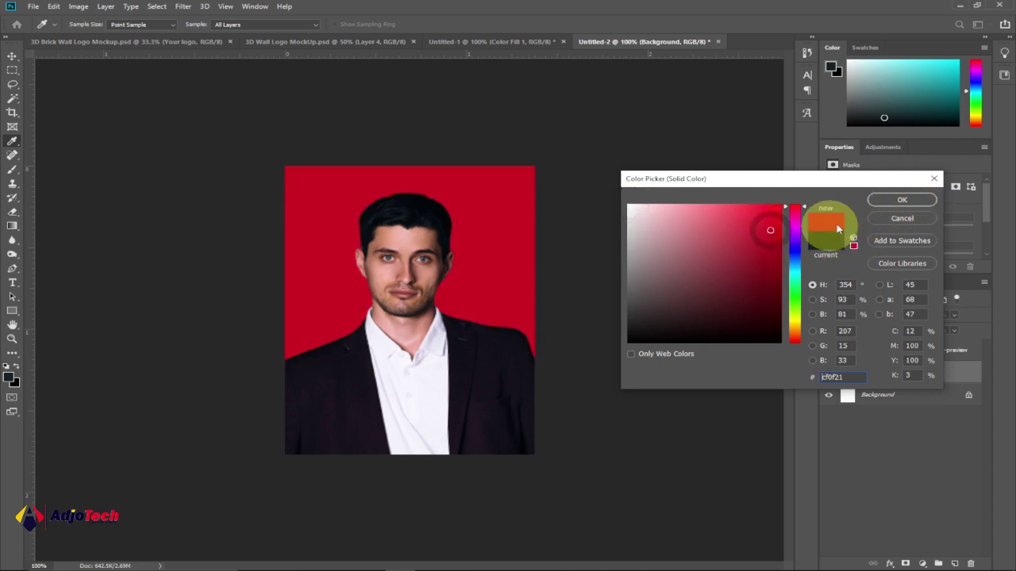
pyautogui.click(881, 200)
pyautogui.click(34, 6)
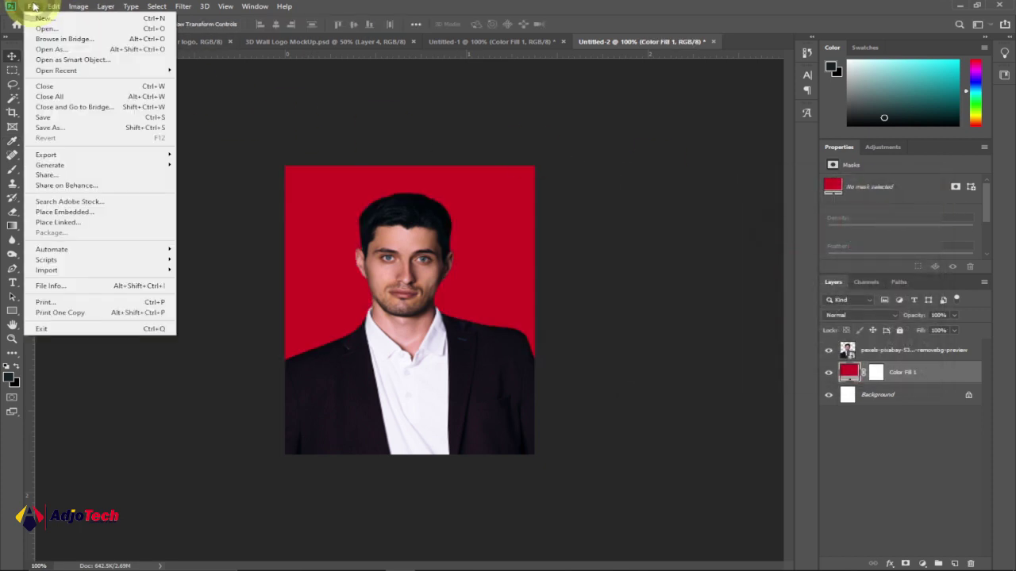
# - Save the image as passport.jpg in Downloads with JPEG Quality 8 (High)
pyautogui.click(73, 127)
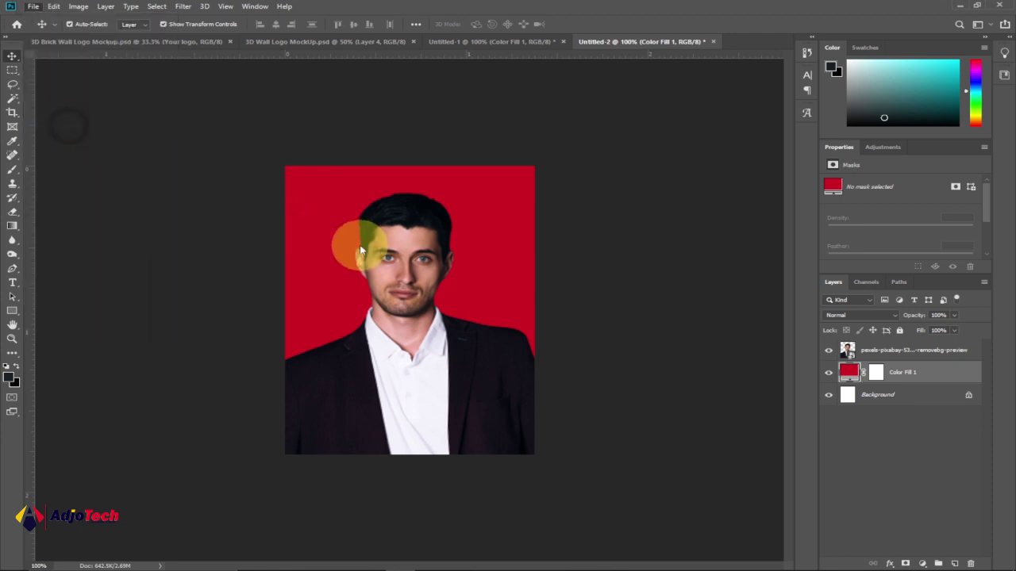
pyautogui.click(270, 382)
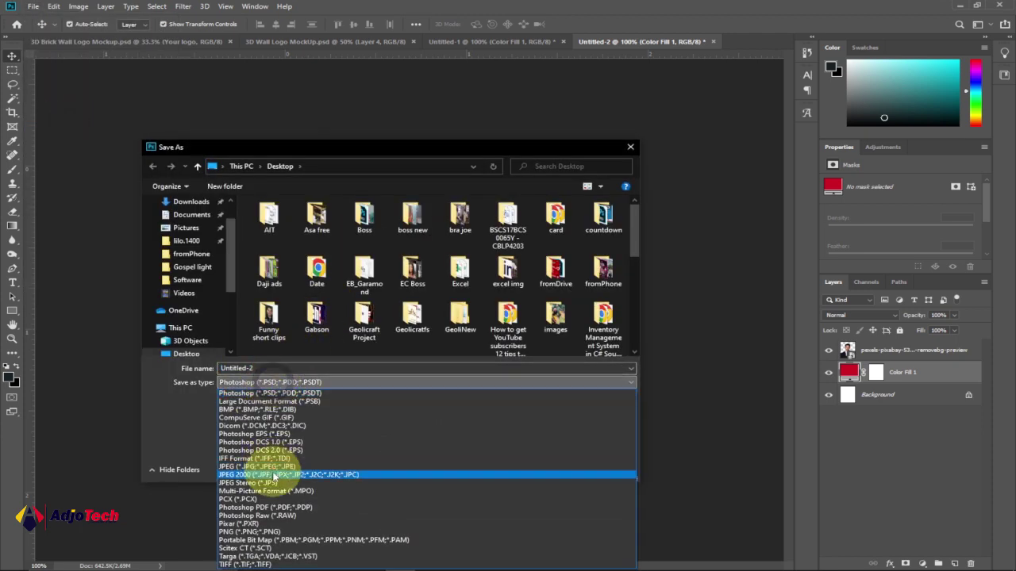
pyautogui.click(278, 466)
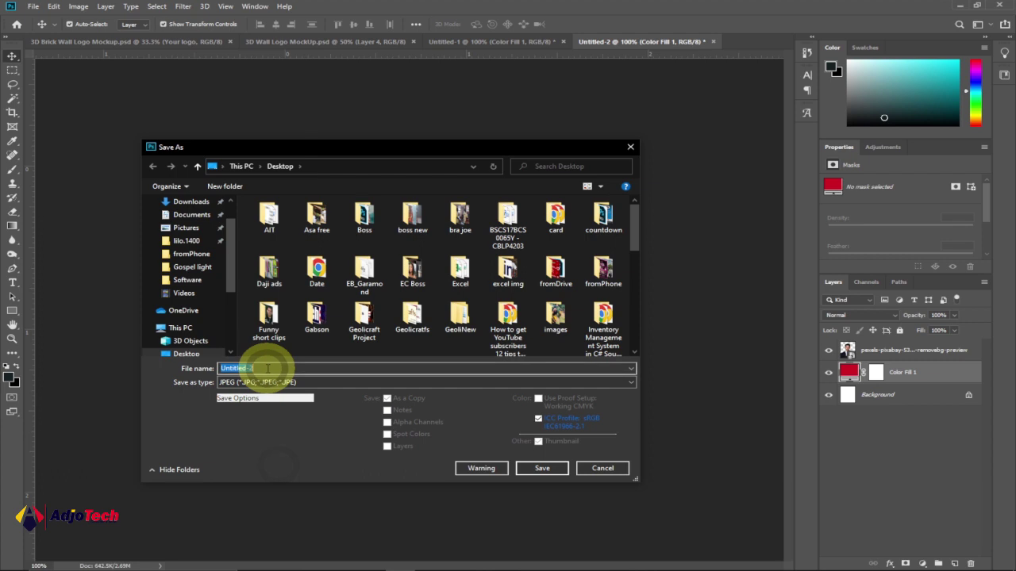
pyautogui.write('assport')
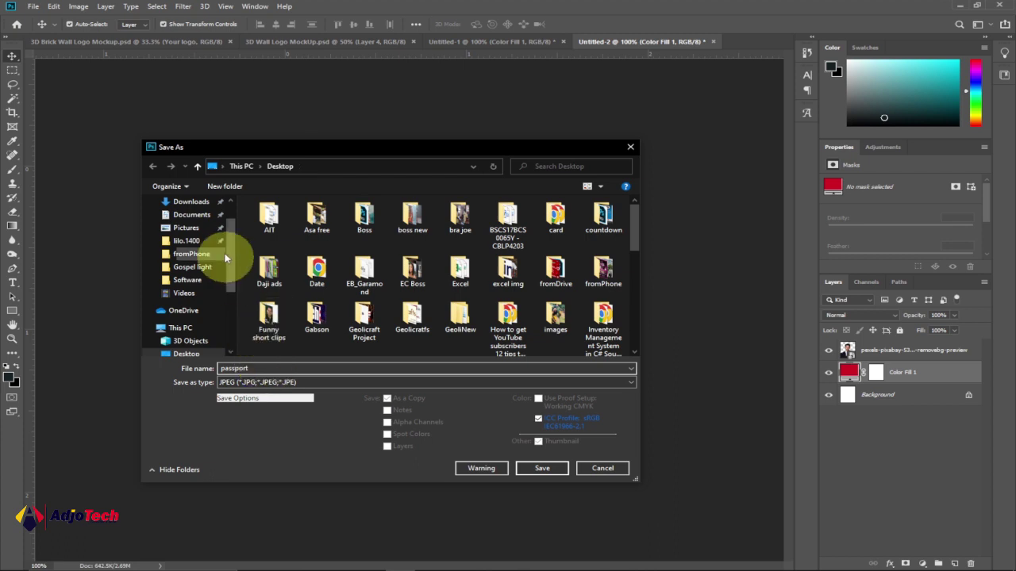
pyautogui.click(191, 201)
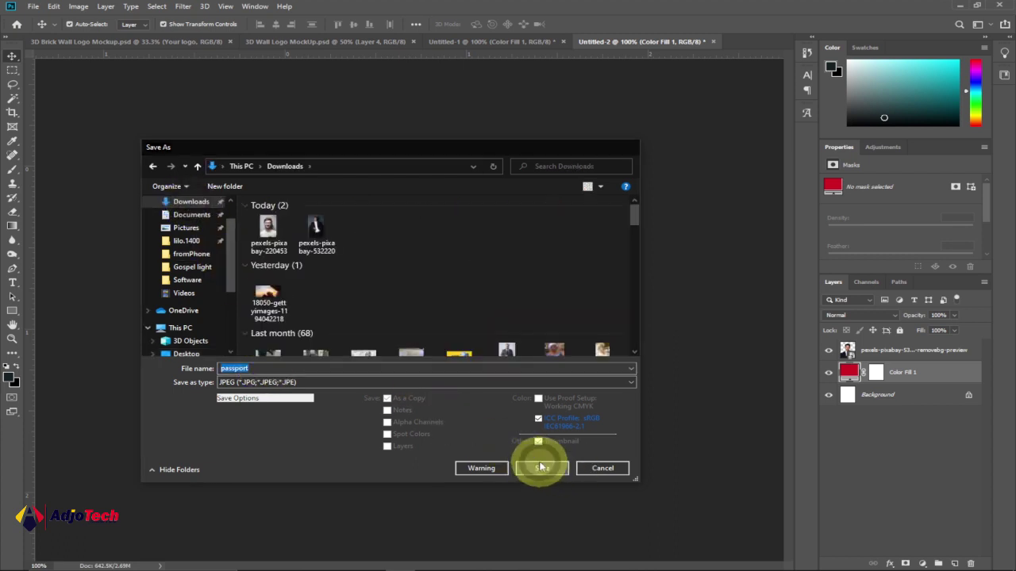
pyautogui.click(541, 467)
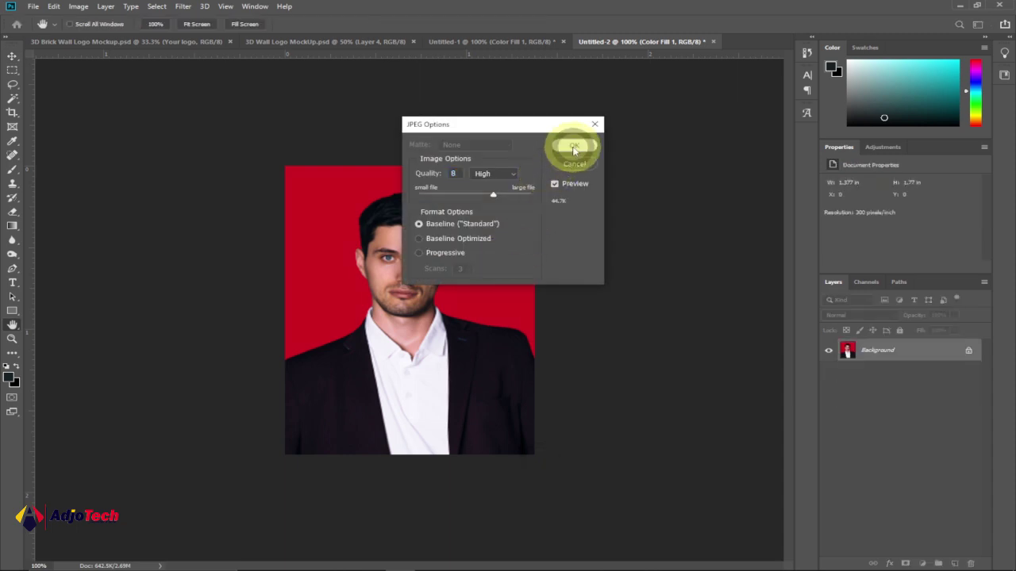
pyautogui.click(574, 148)
# - Preview the saved passport image from the Downloads folder, then close the viewer
pyautogui.moveTo(342, 560)
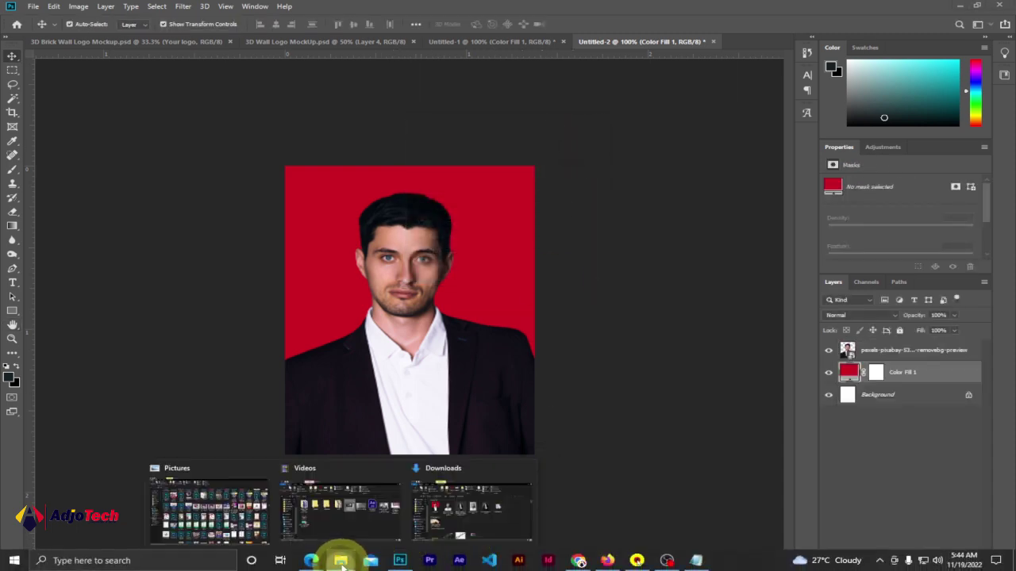
pyautogui.click(442, 510)
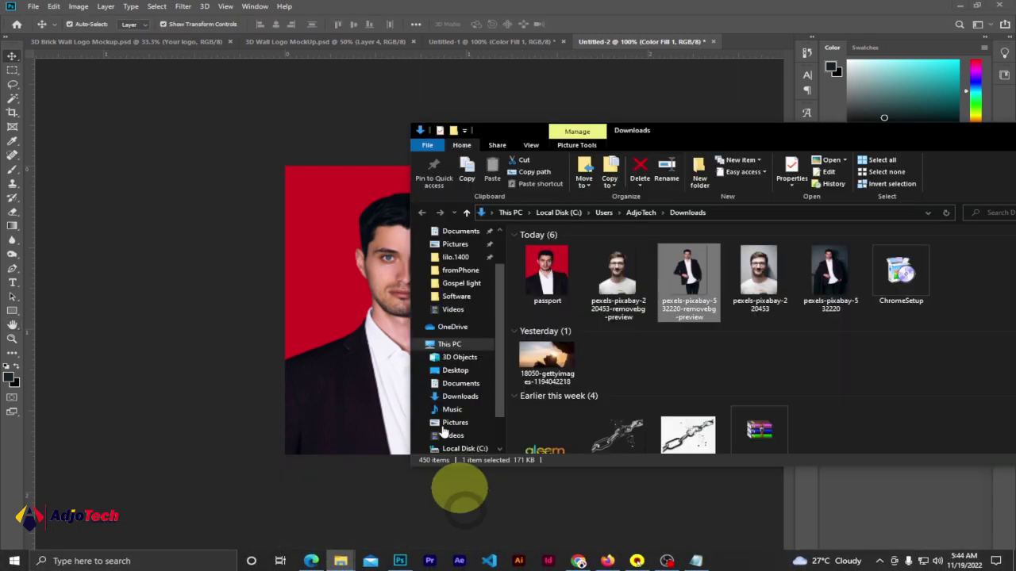
pyautogui.click(561, 268)
pyautogui.doubleClick(560, 267)
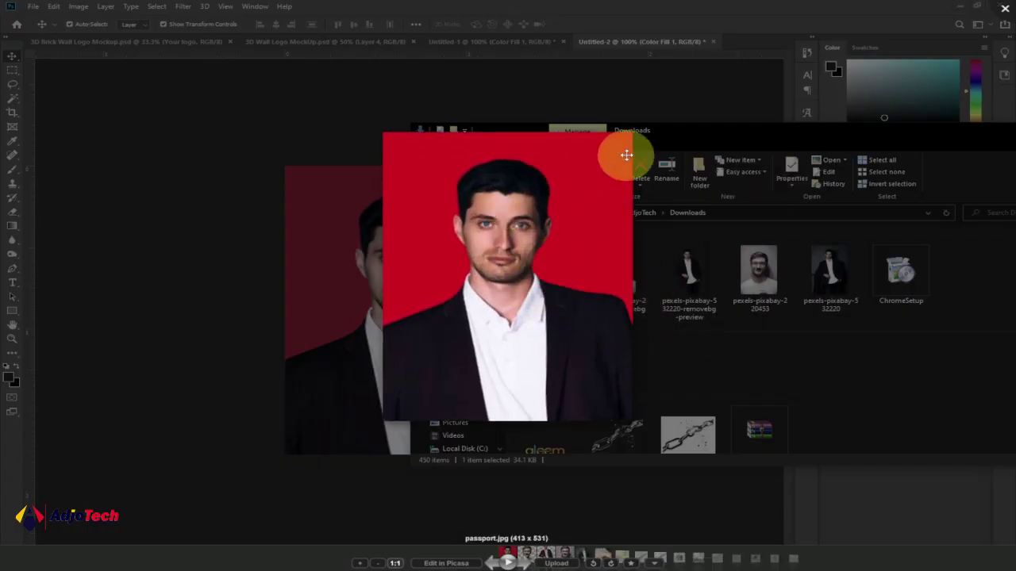
pyautogui.click(1004, 11)
# - Snap the Downloads window to the right half and maximize Photoshop
pyautogui.moveTo(924, 133); pyautogui.dragTo(739, 169)
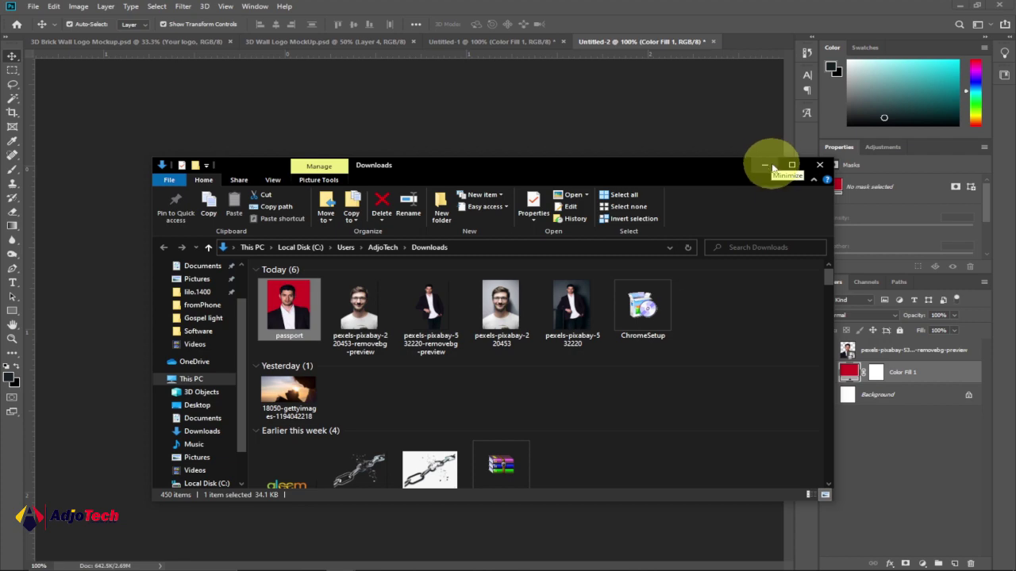
pyautogui.moveTo(689, 174); pyautogui.dragTo(1015, 154)
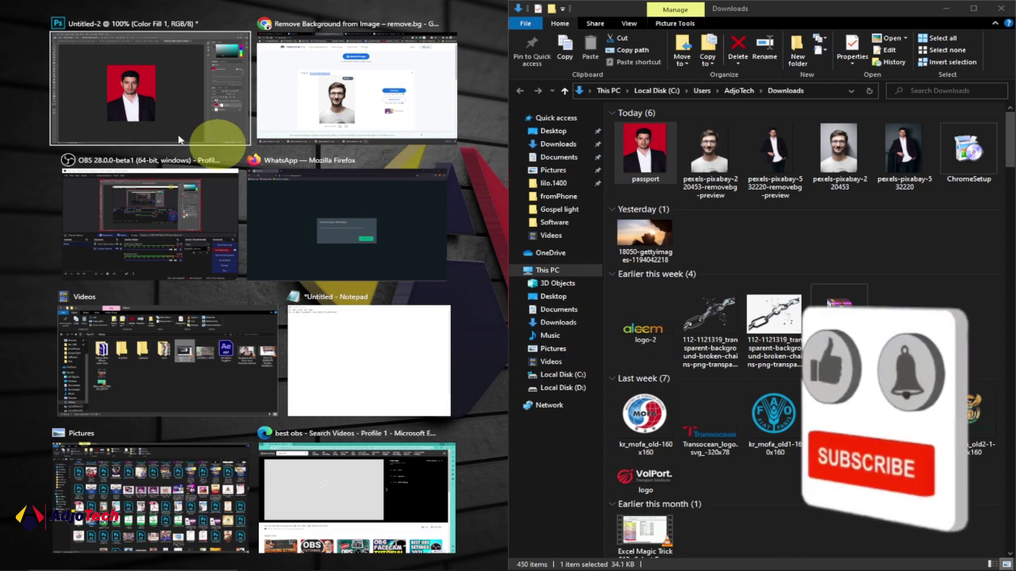
pyautogui.click(79, 91)
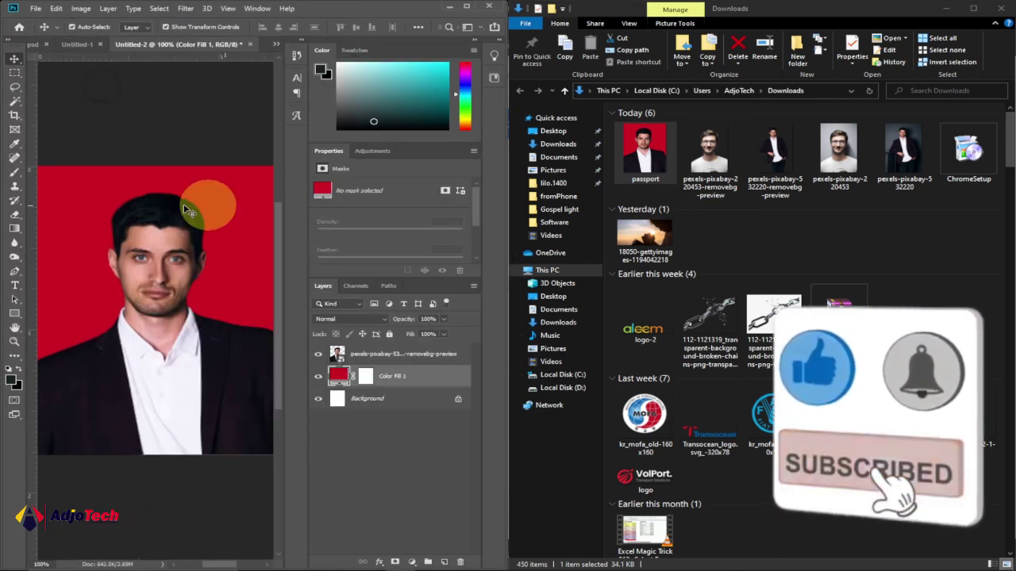
pyautogui.click(465, 7)
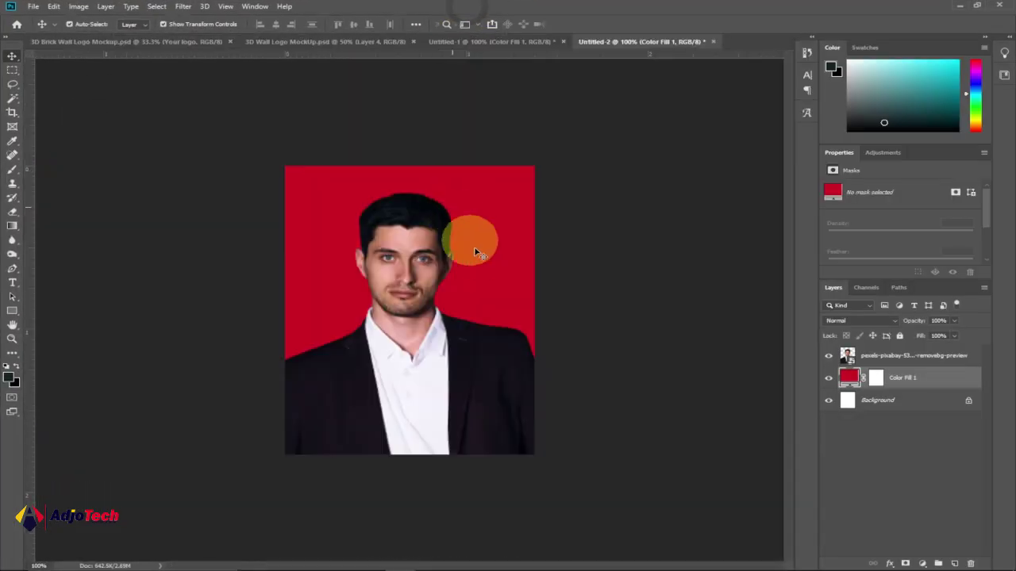
# - Drag the glasses-man removebg cutout onto the canvas and hide the suit-man layer
pyautogui.moveTo(383, 565)
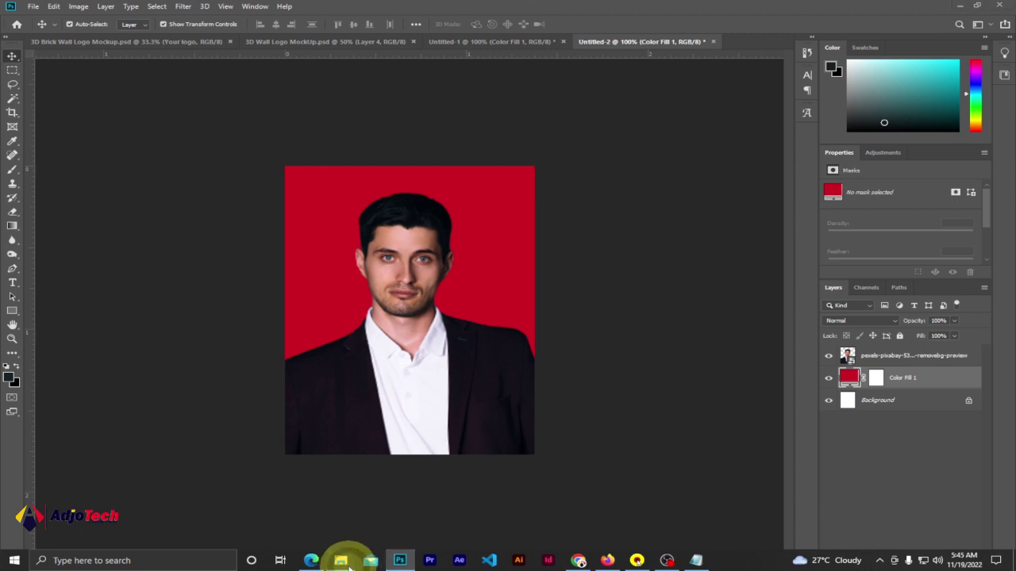
pyautogui.moveTo(340, 560)
pyautogui.click(465, 510)
pyautogui.moveTo(687, 157); pyautogui.dragTo(351, 288)
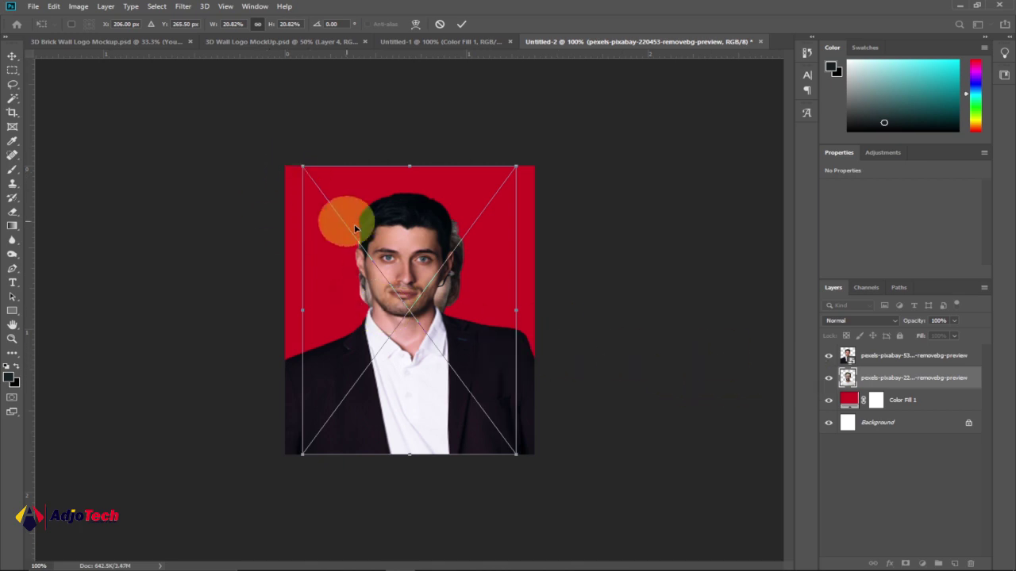
pyautogui.click(829, 355)
# - Enlarge the glasses-man cutout to 1.497 × 1.957 in over the red background and commit
pyautogui.moveTo(303, 452); pyautogui.dragTo(250, 500)
pyautogui.moveTo(517, 166); pyautogui.dragTo(535, 162)
pyautogui.moveTo(391, 281); pyautogui.dragTo(410, 259)
pyautogui.click(462, 26)
pyautogui.click(537, 313)
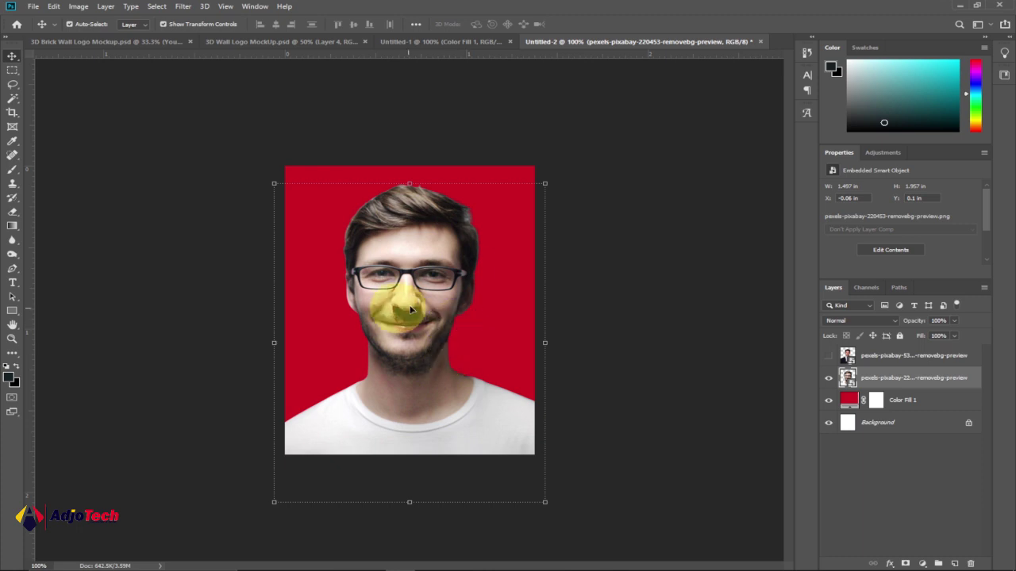
pyautogui.click(616, 275)
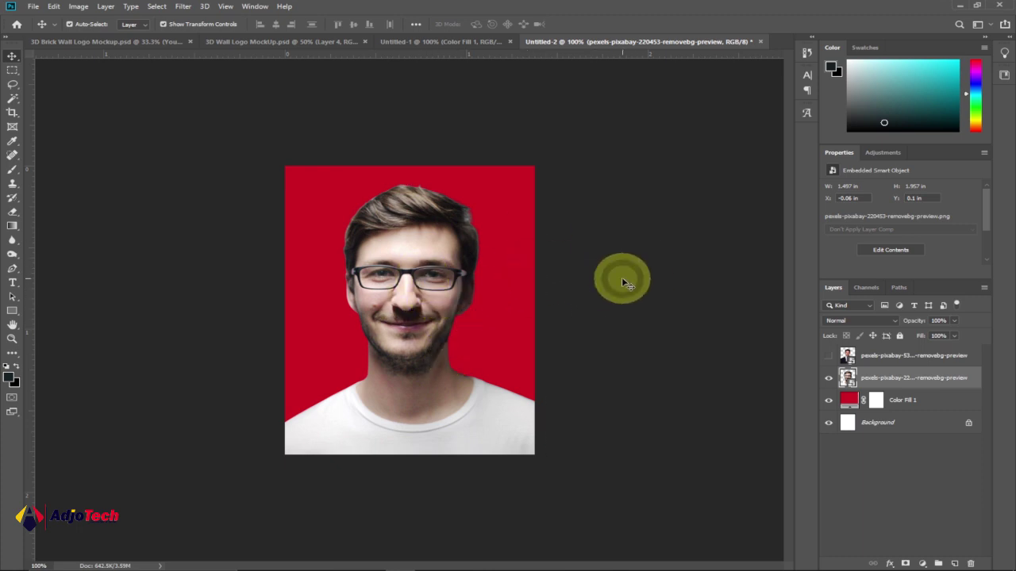
pyautogui.click(582, 556)
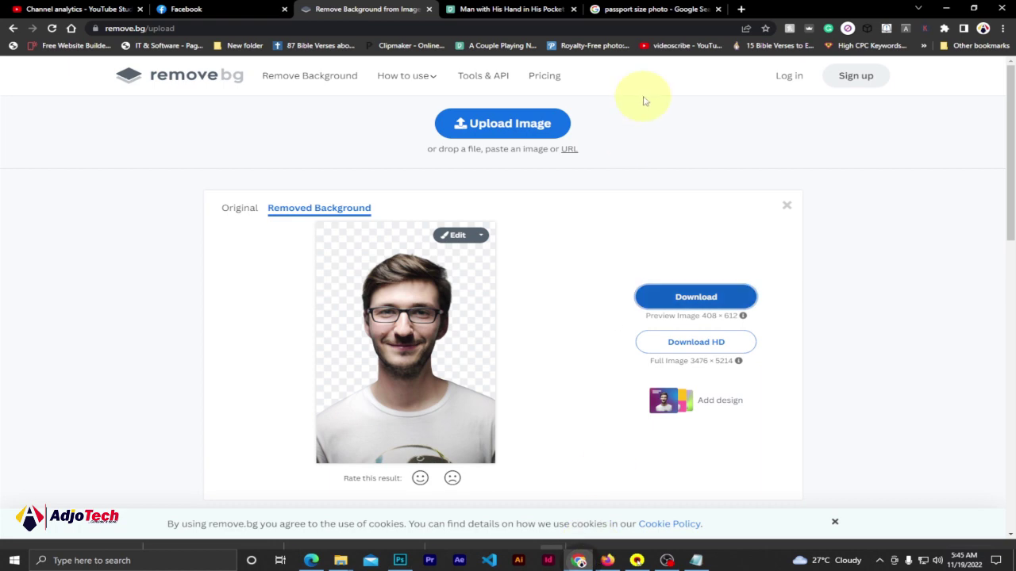
pyautogui.click(640, 10)
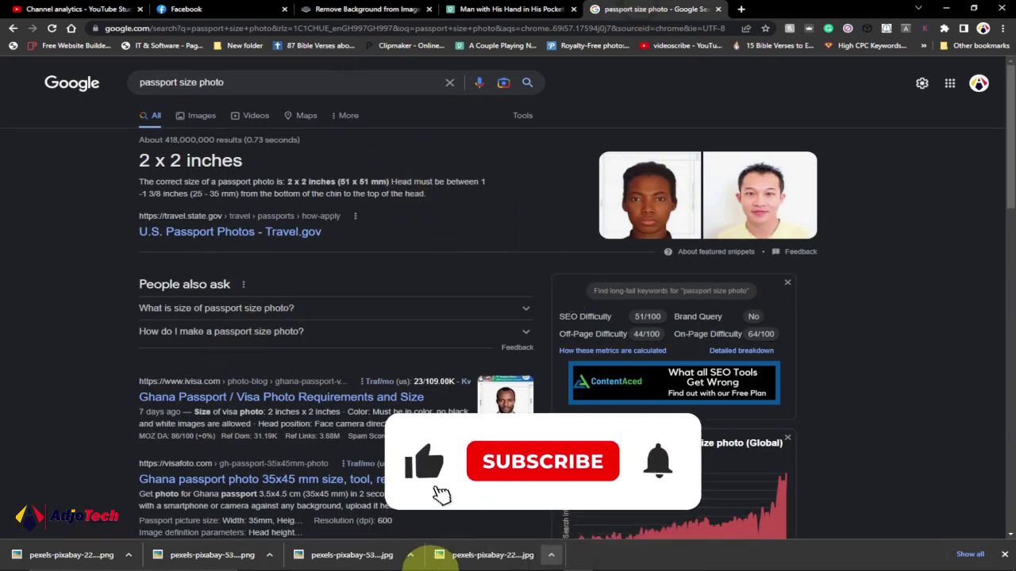
pyautogui.click(396, 557)
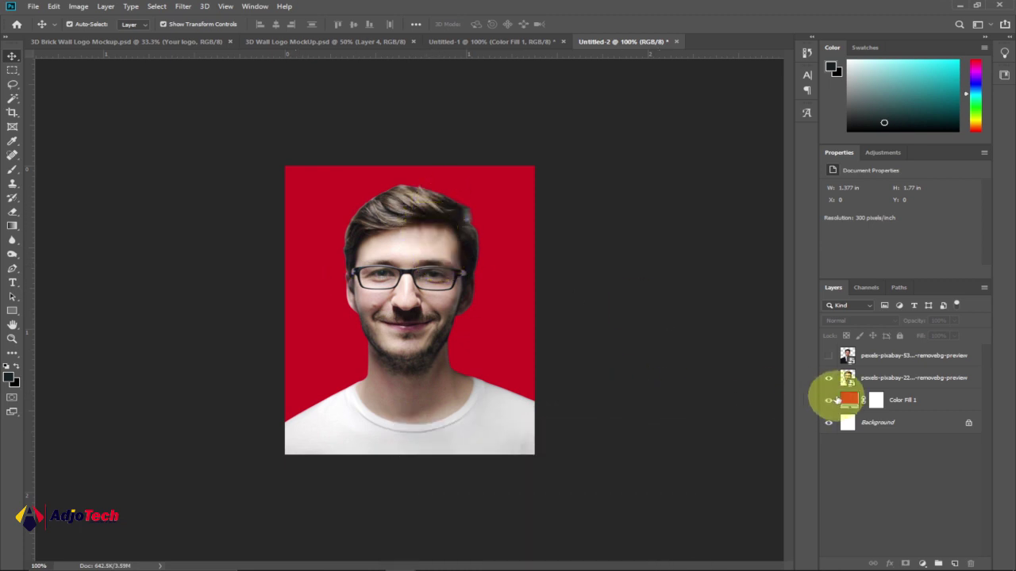
pyautogui.doubleClick(849, 400)
pyautogui.click(721, 283)
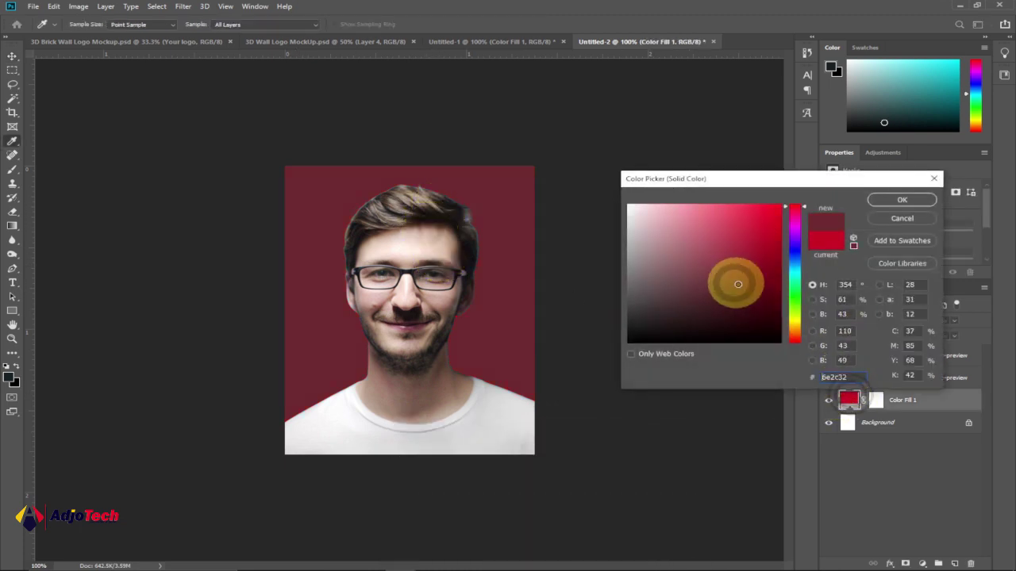
pyautogui.click(794, 250)
pyautogui.click(777, 251)
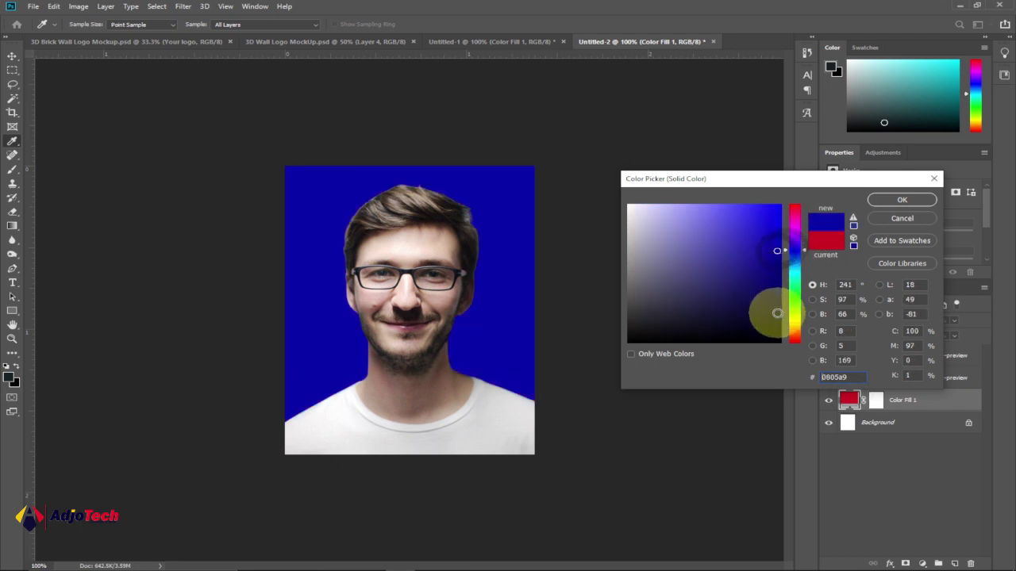
pyautogui.click(772, 329)
pyautogui.click(771, 290)
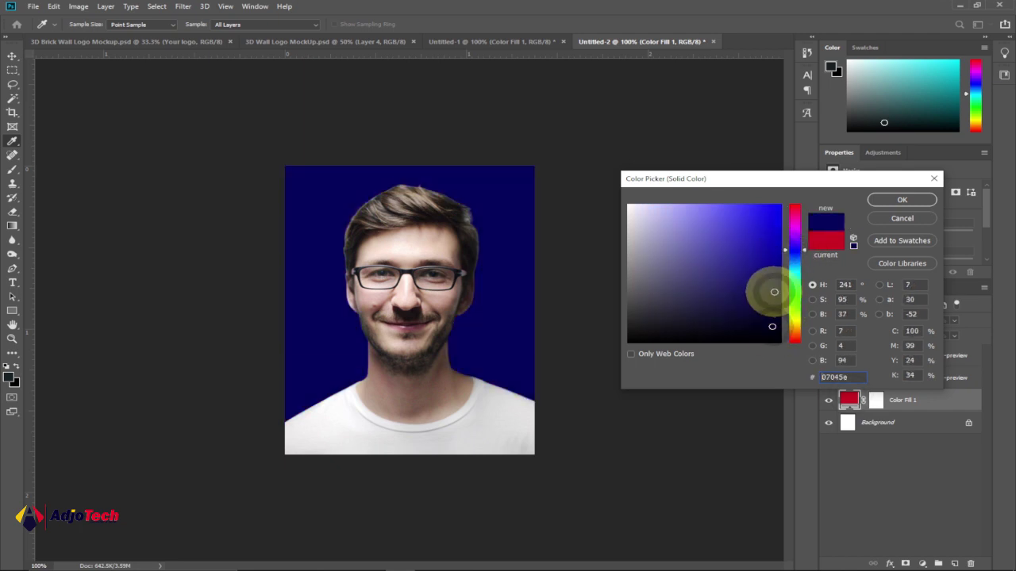
pyautogui.click(775, 223)
pyautogui.click(628, 206)
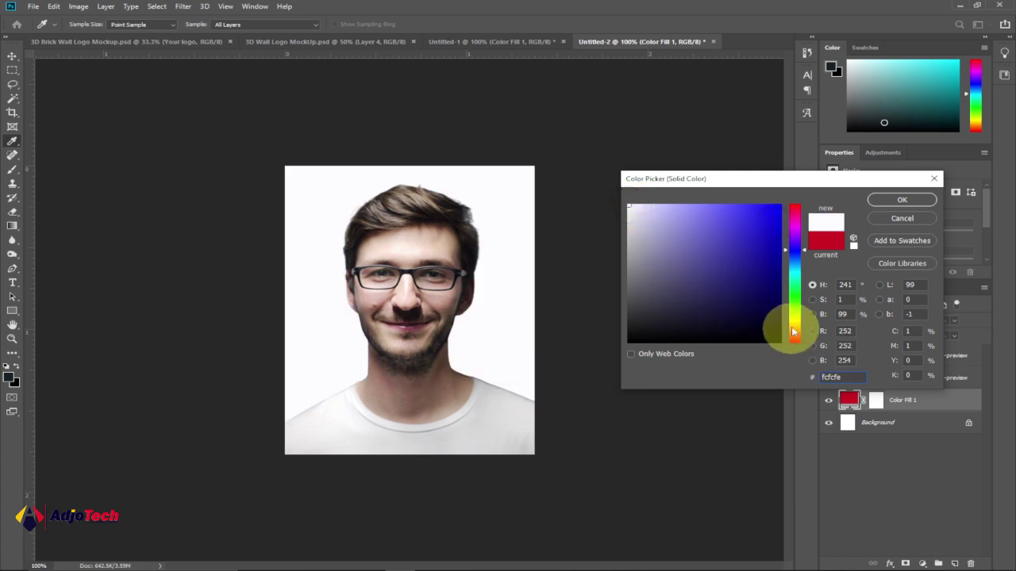
pyautogui.click(794, 301)
pyautogui.click(776, 252)
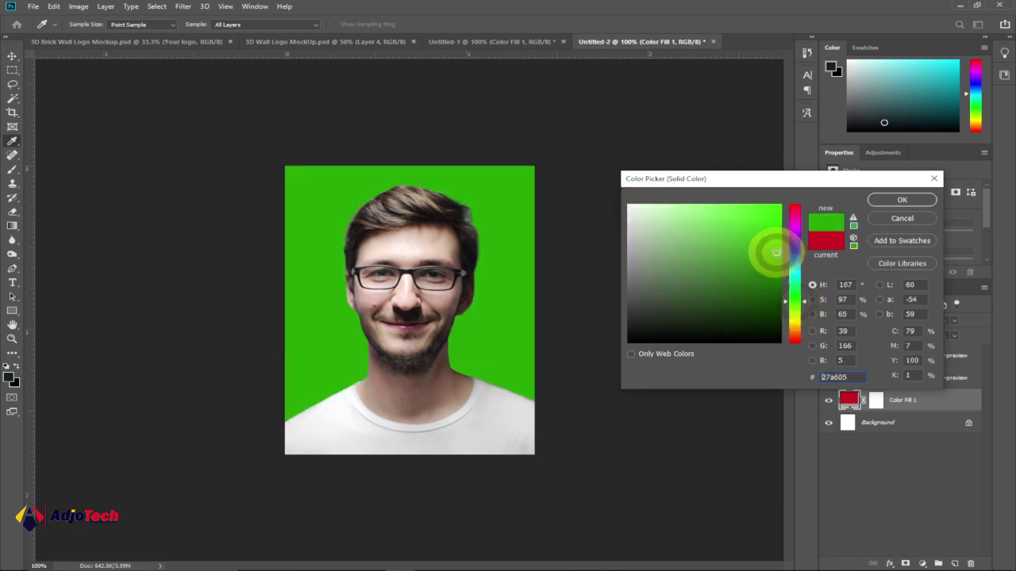
pyautogui.click(893, 218)
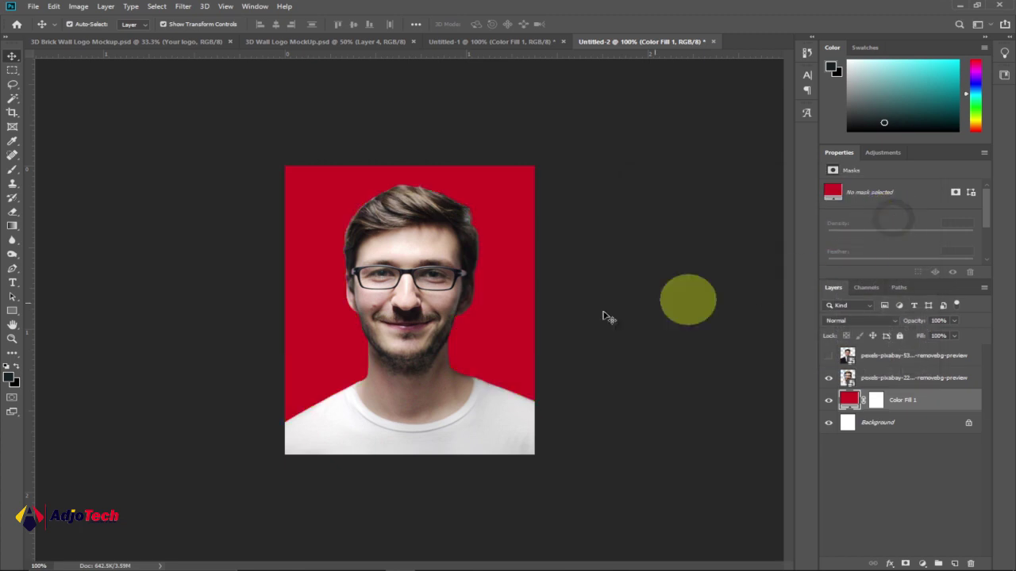